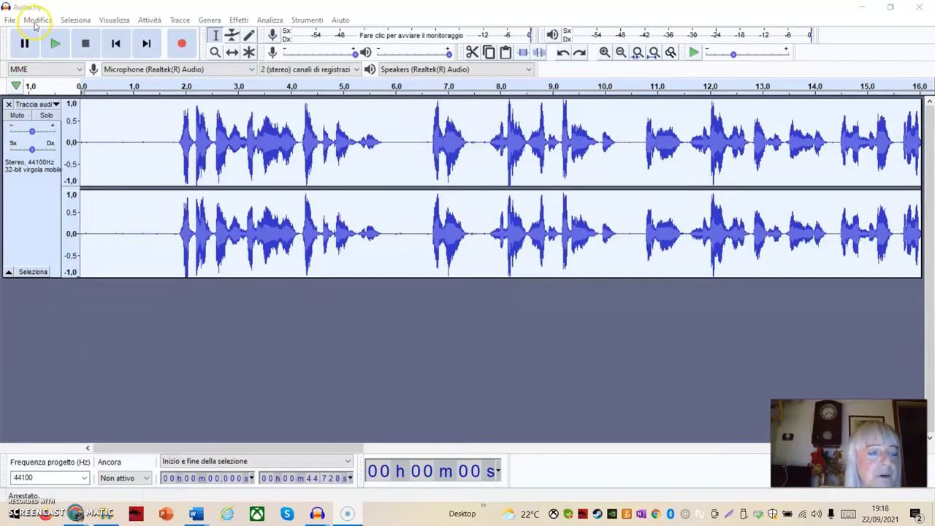
Step: Select the whole recorded stereo track and duplicate it
click(42, 276)
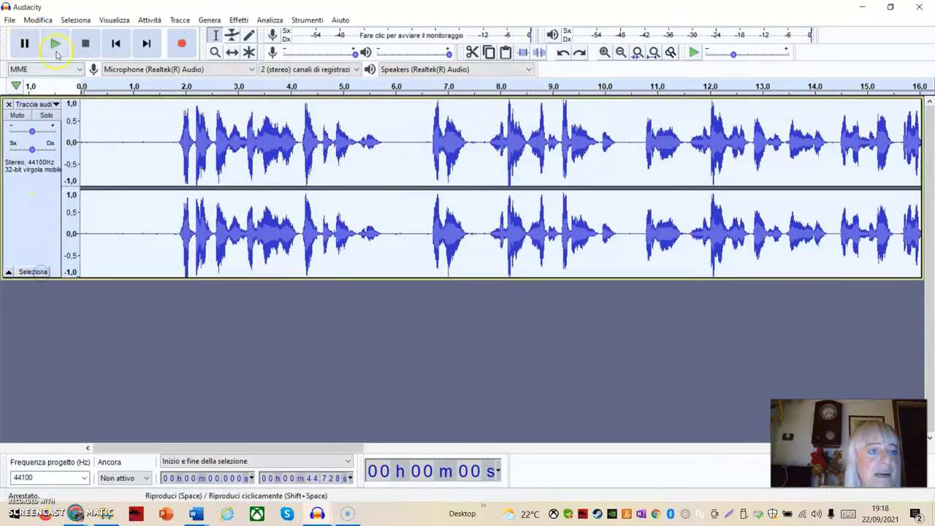
click(38, 20)
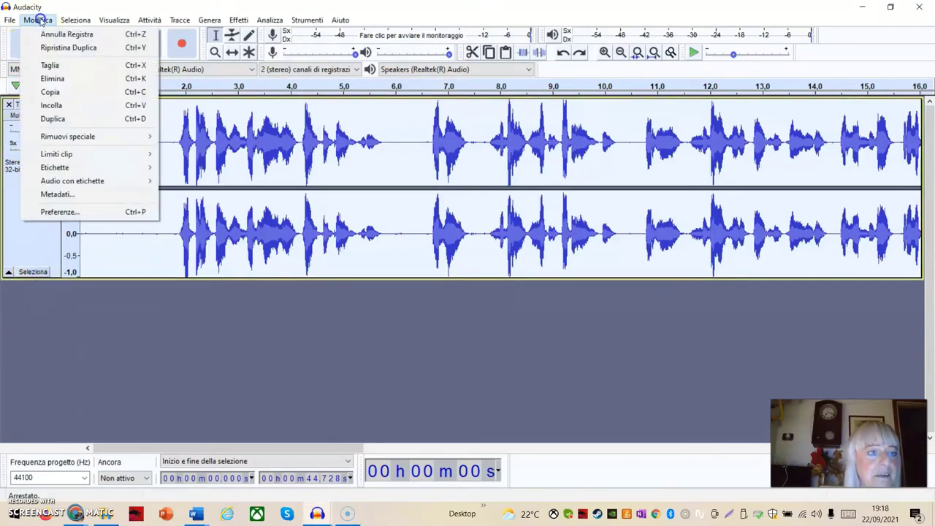
click(55, 119)
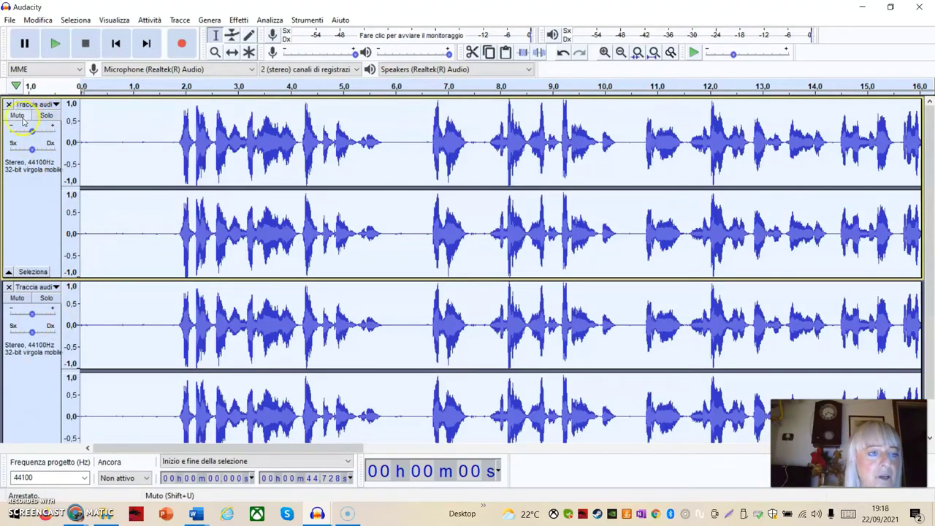
Step: Solo the duplicated track and switch its solo off again
click(46, 298)
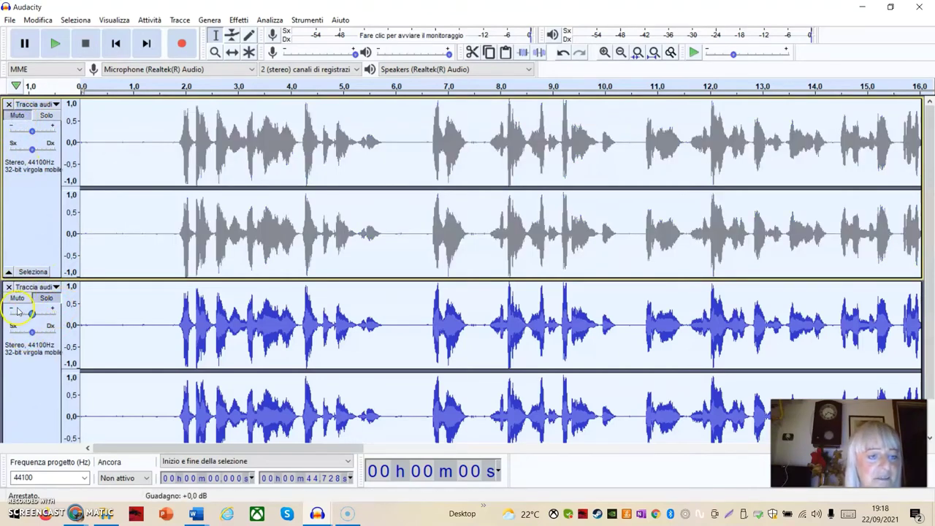
click(45, 299)
scroll(44, 301, down, 1)
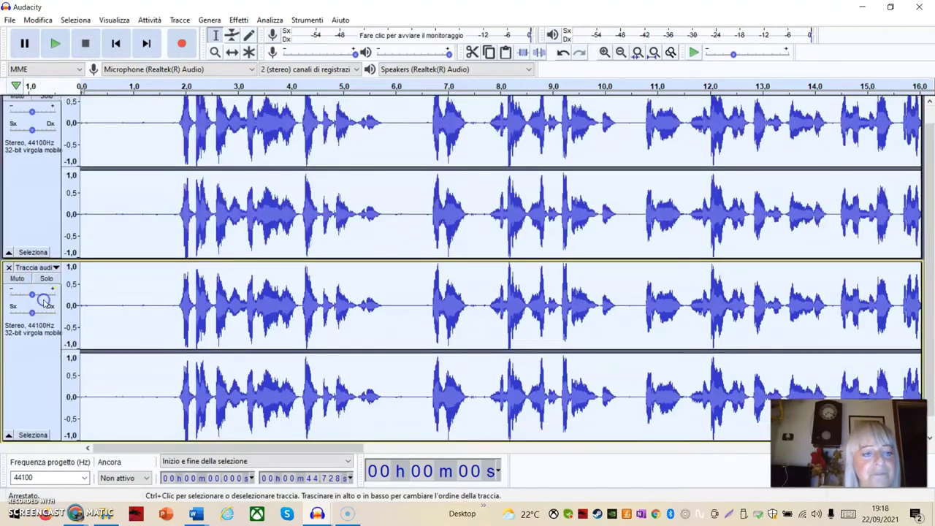
Step: Select the opening silence from about 0.3 s to 1.9 s in the duplicated track and open the Stridio generator
click(32, 435)
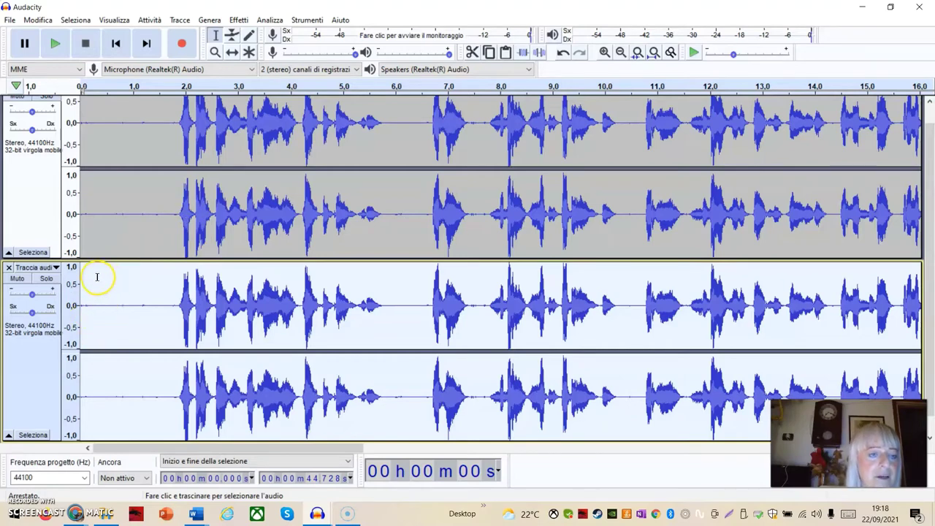
drag(98, 276, 180, 310)
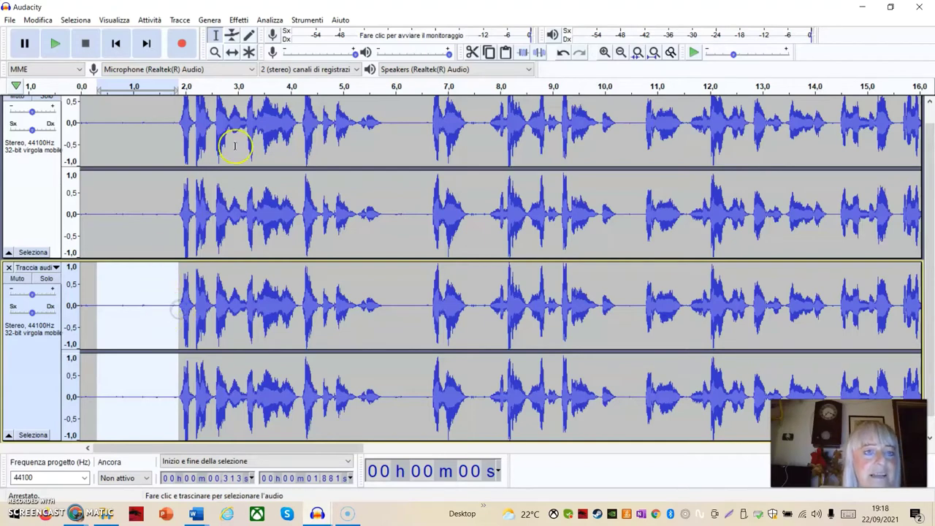
click(211, 20)
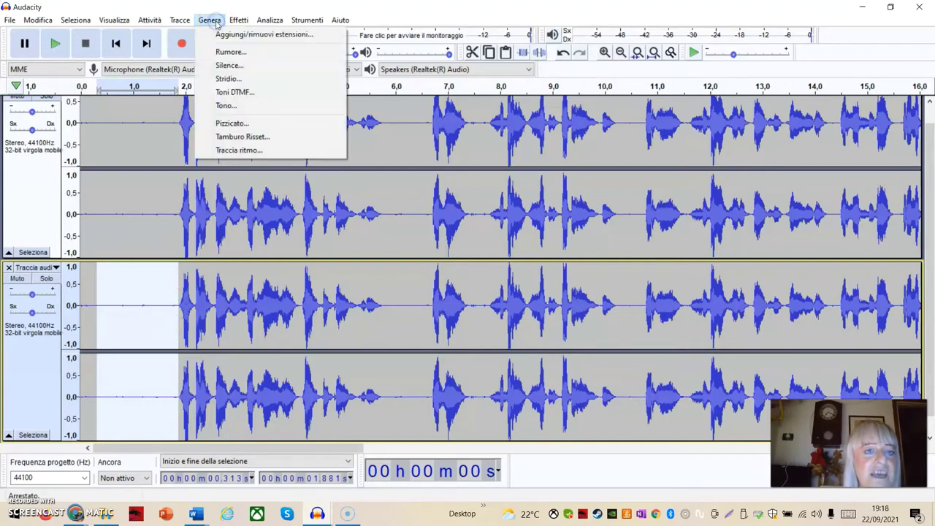
click(227, 79)
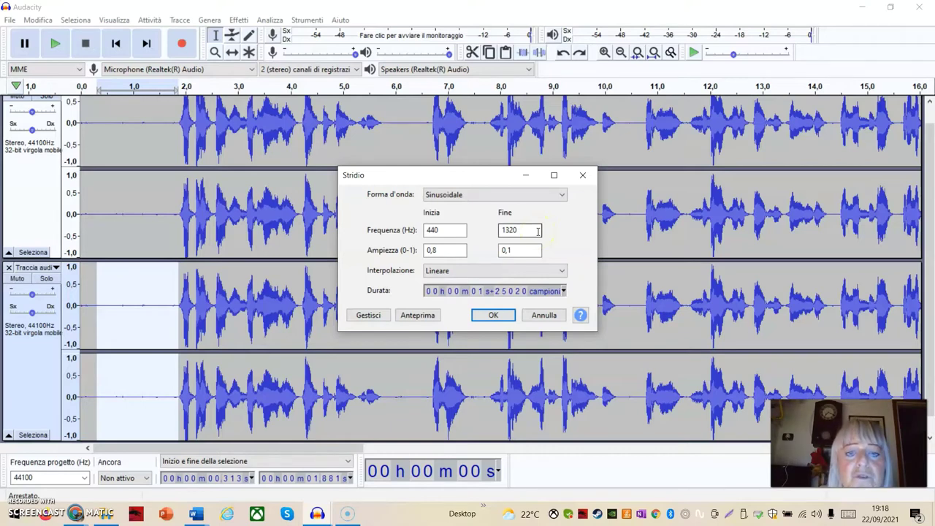
Step: Preview and generate a Stridio with Sinusoidale waveform, 440 to 1320 Hz, amplitude 0,8 to 0,1 and Lineare interpolation
click(561, 195)
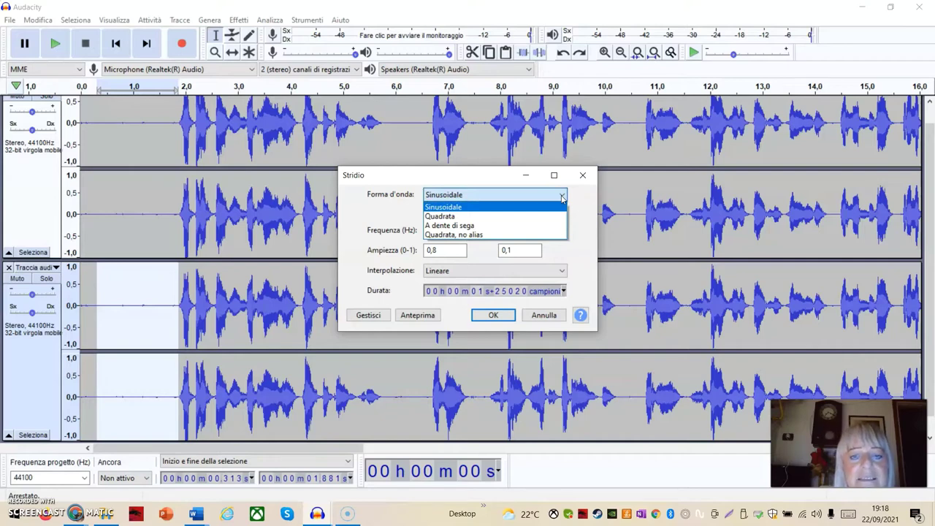
click(468, 179)
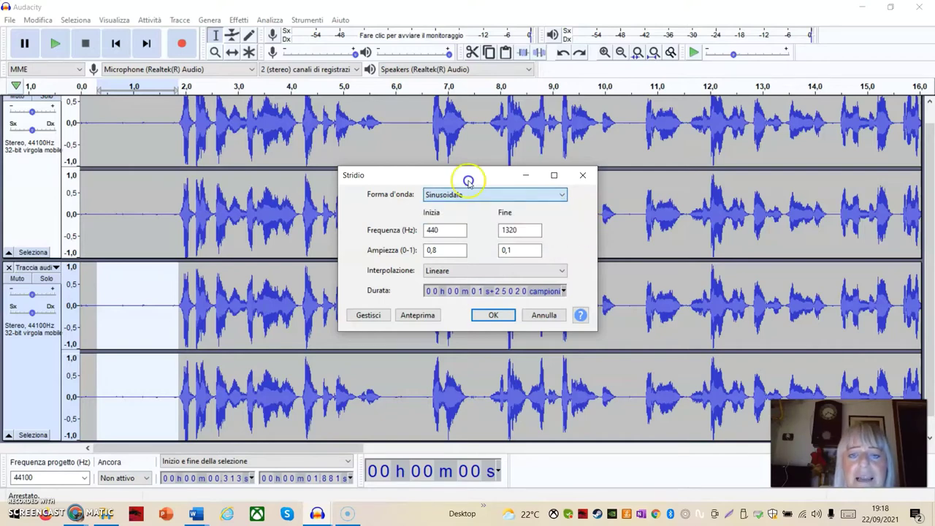
click(438, 231)
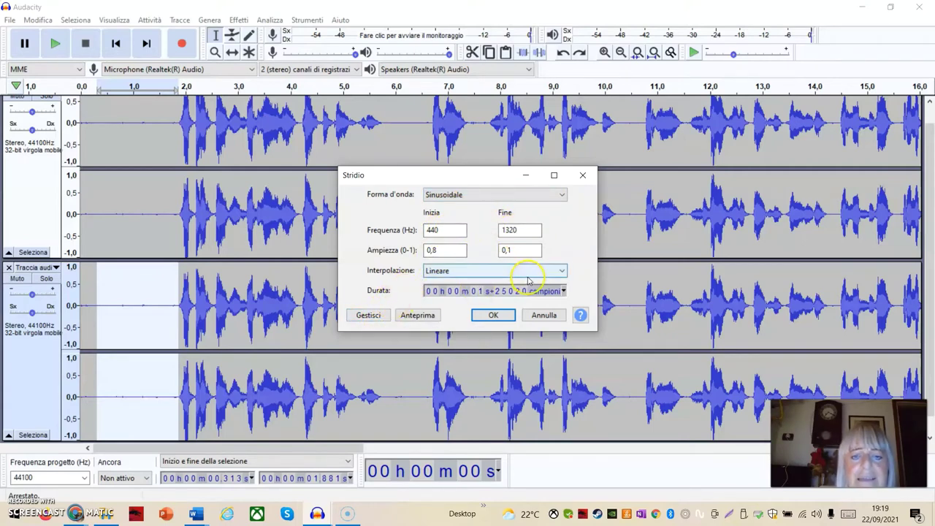
click(563, 272)
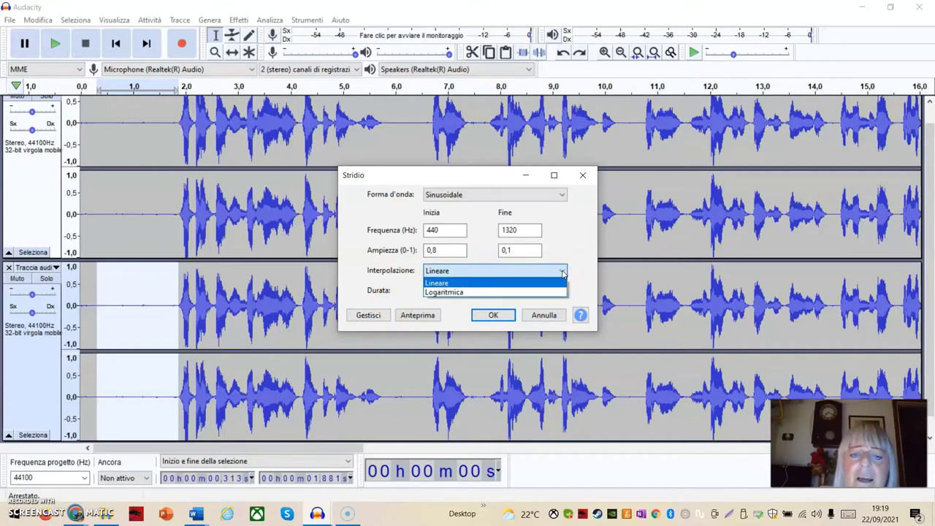
click(580, 221)
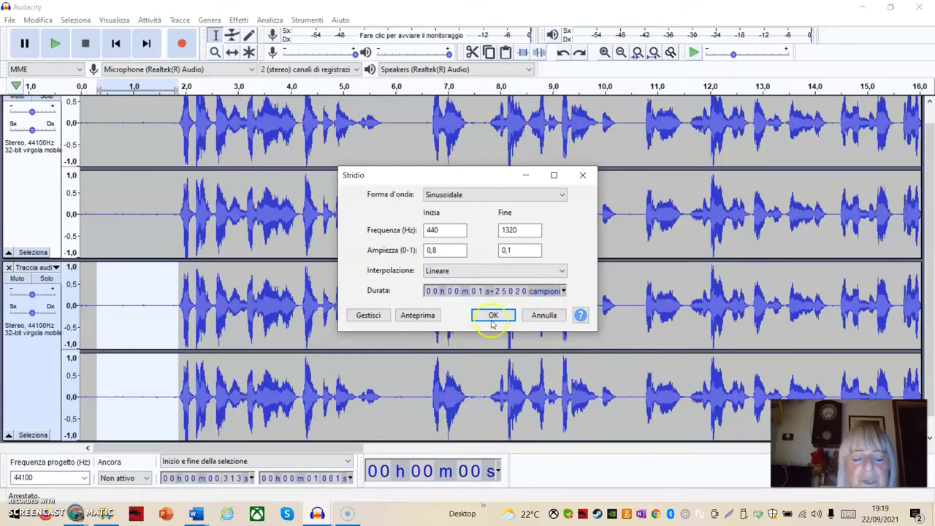
click(417, 315)
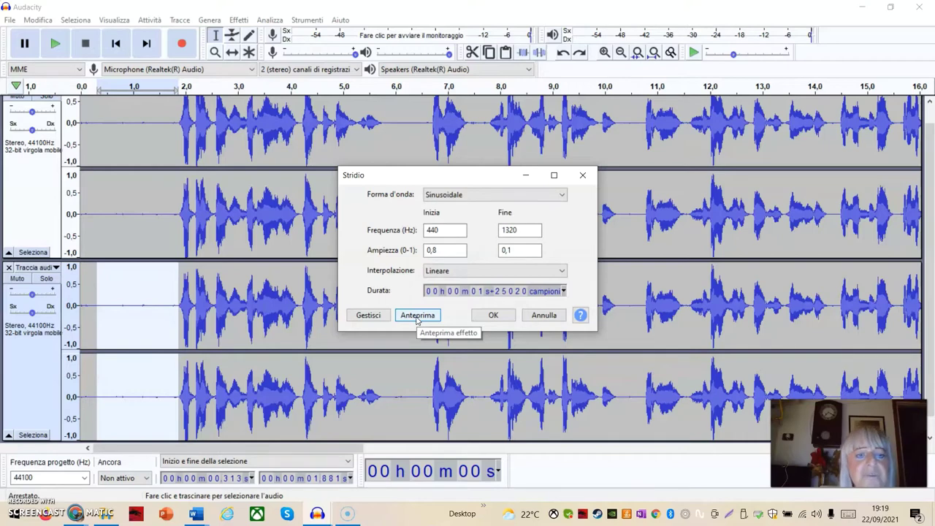
click(493, 316)
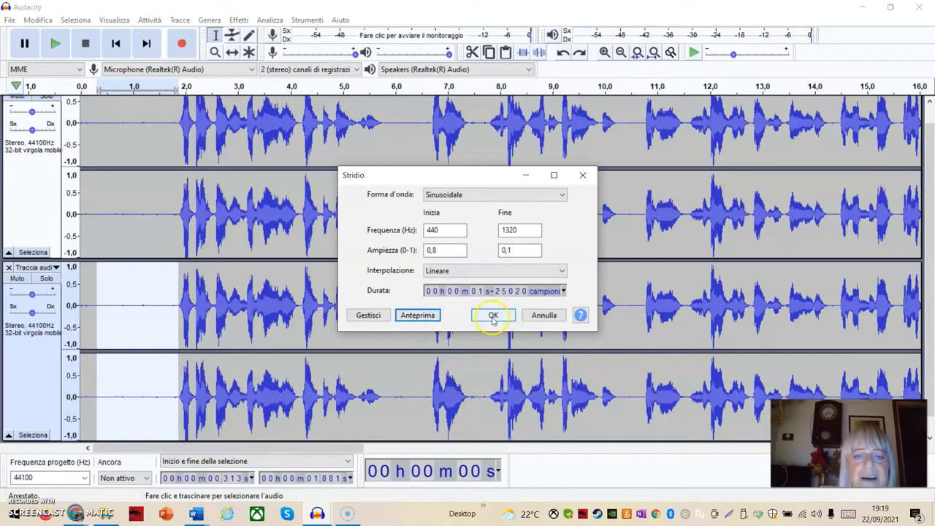
click(494, 315)
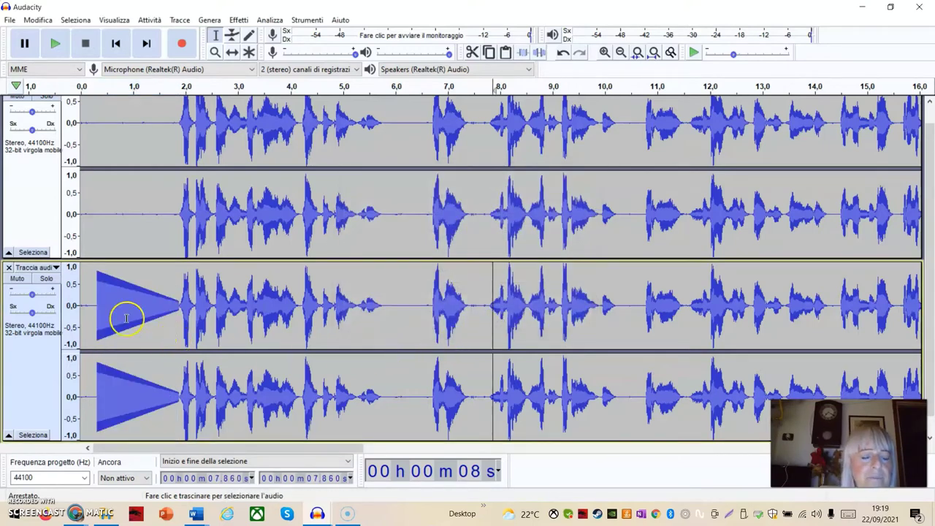
Step: Play the duplicated track from its beginning to hear the generated Stridio, and stop playback
click(38, 437)
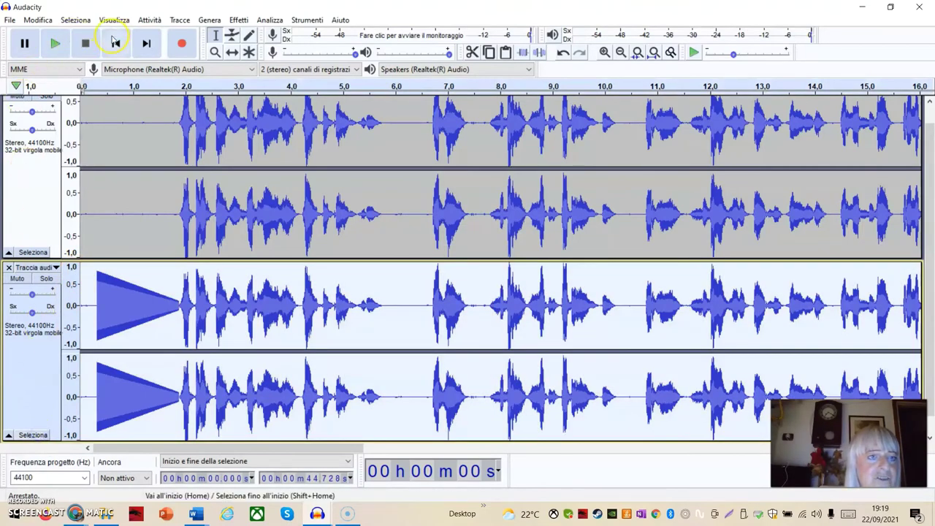
click(115, 44)
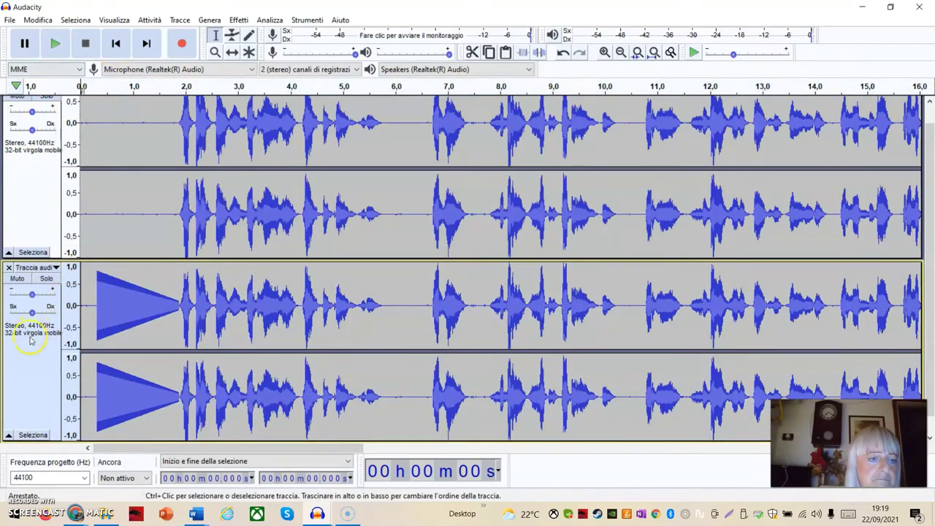
click(33, 436)
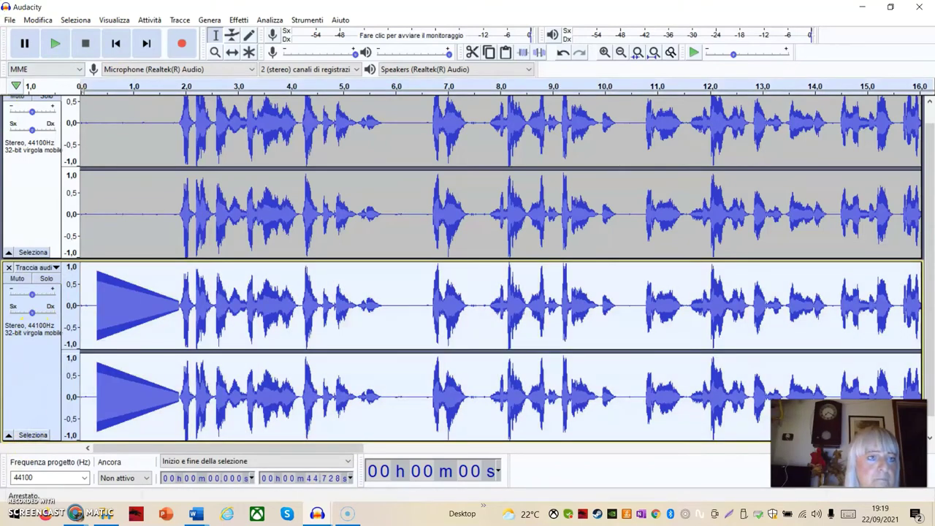
click(54, 48)
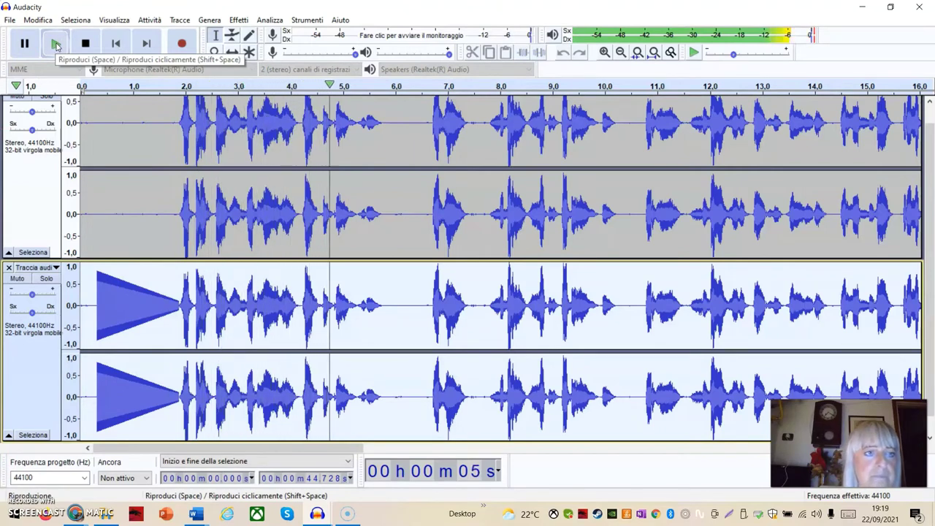
click(86, 46)
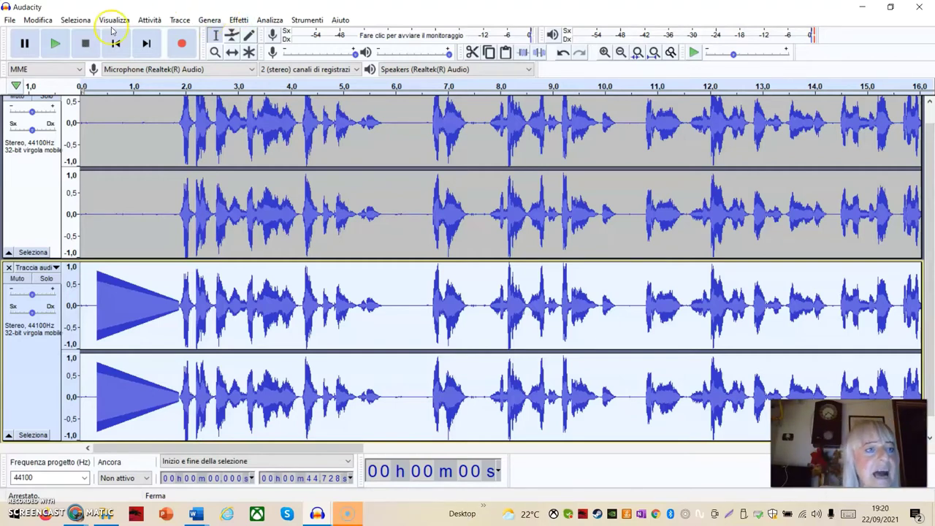
Step: Select the original, unmodified track and make a second duplicate of it
click(31, 252)
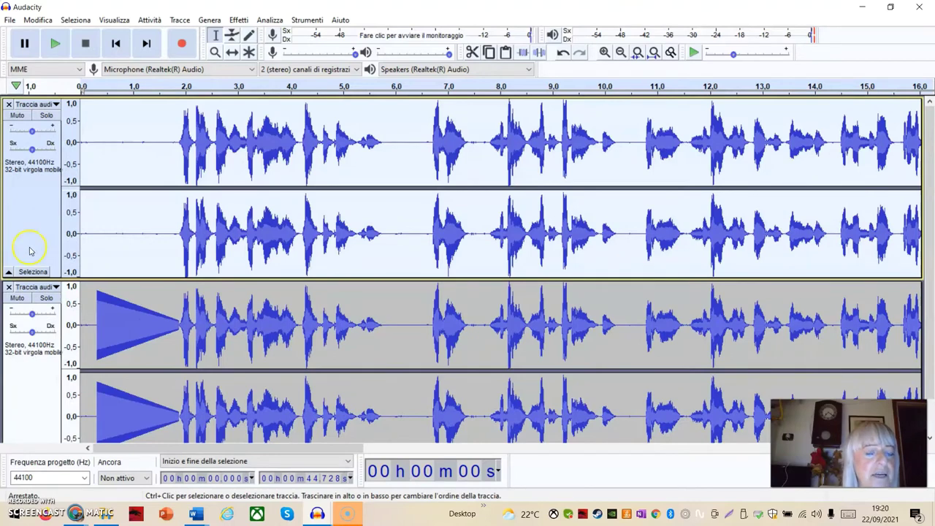
click(37, 20)
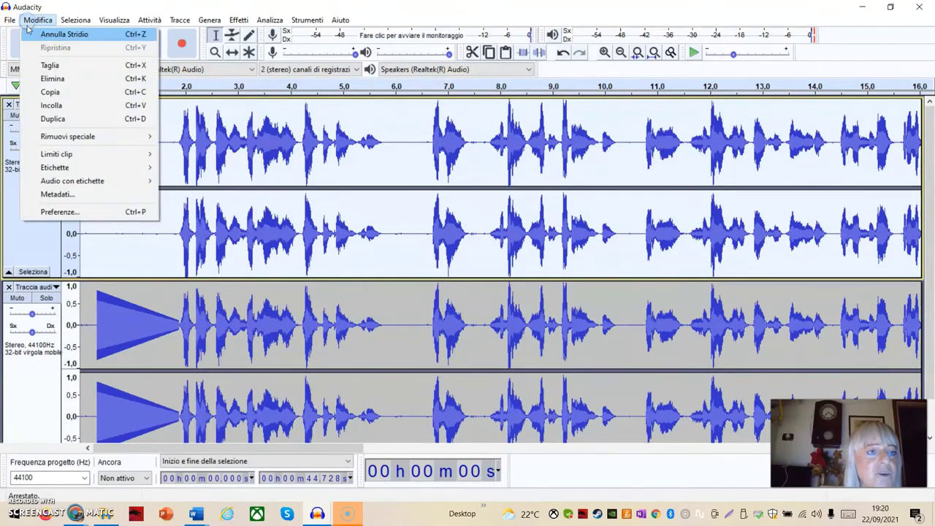
click(62, 119)
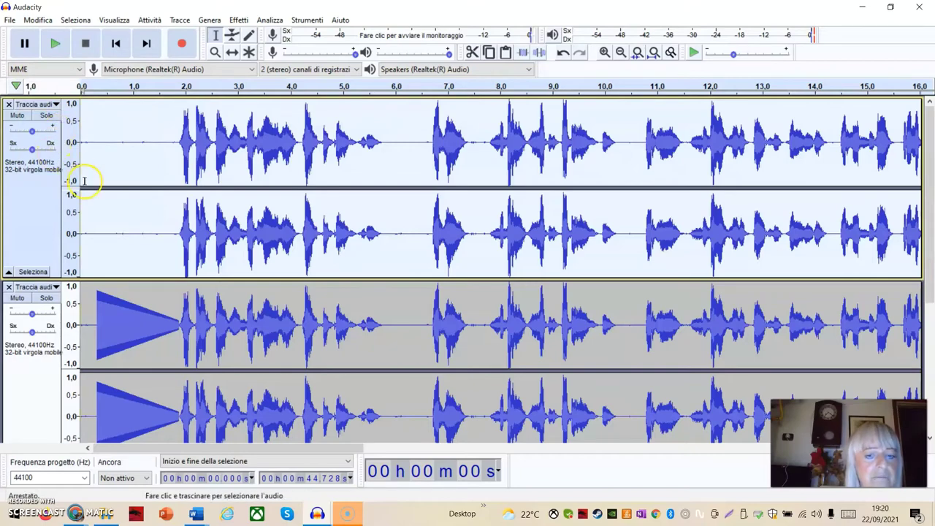
Step: Select the opening silence from about 0.1 s to 1.8 s in the newest duplicate and open the Pizzicato generator
scroll(132, 211, down, 3)
scroll(143, 220, down, 2)
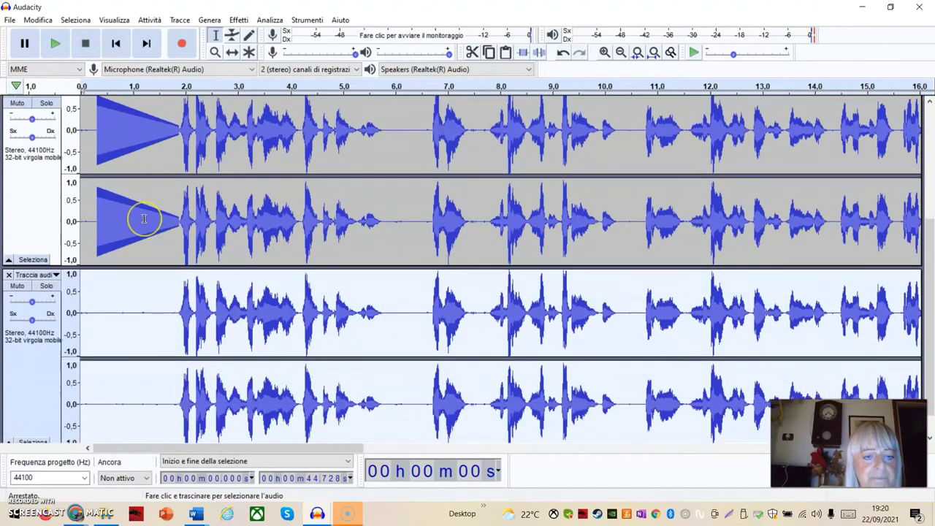
scroll(144, 219, down, 1)
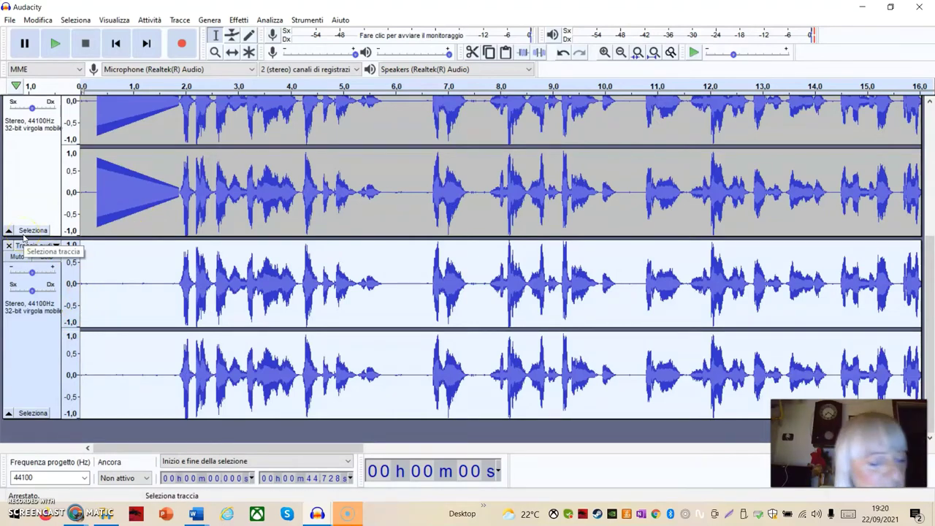
click(87, 262)
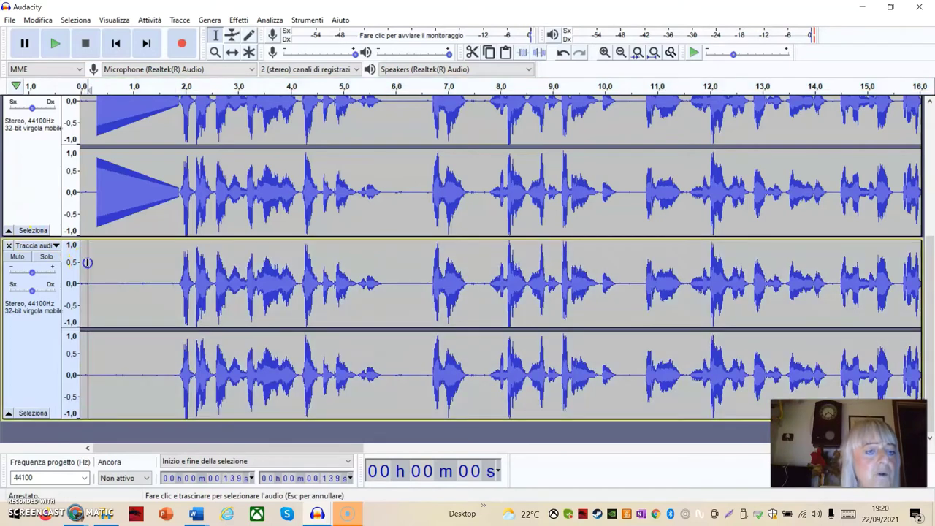
drag(87, 263, 177, 282)
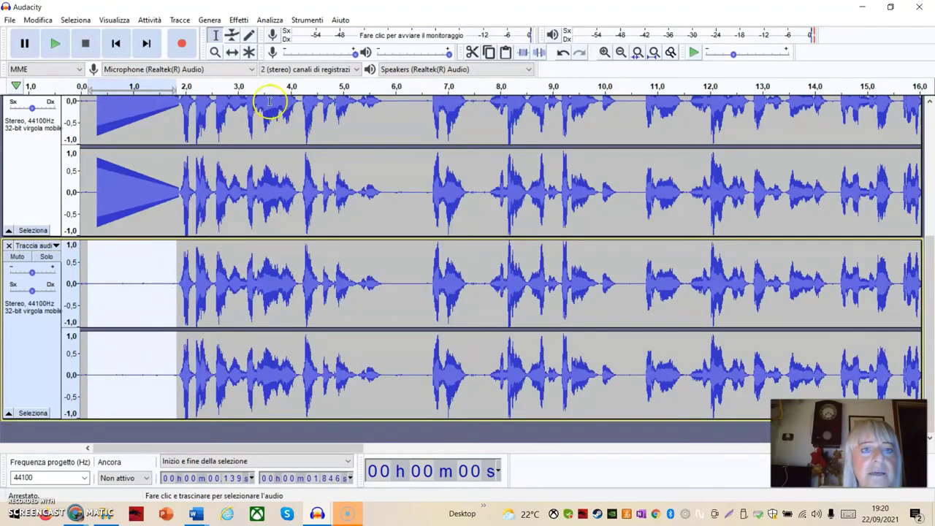
click(210, 22)
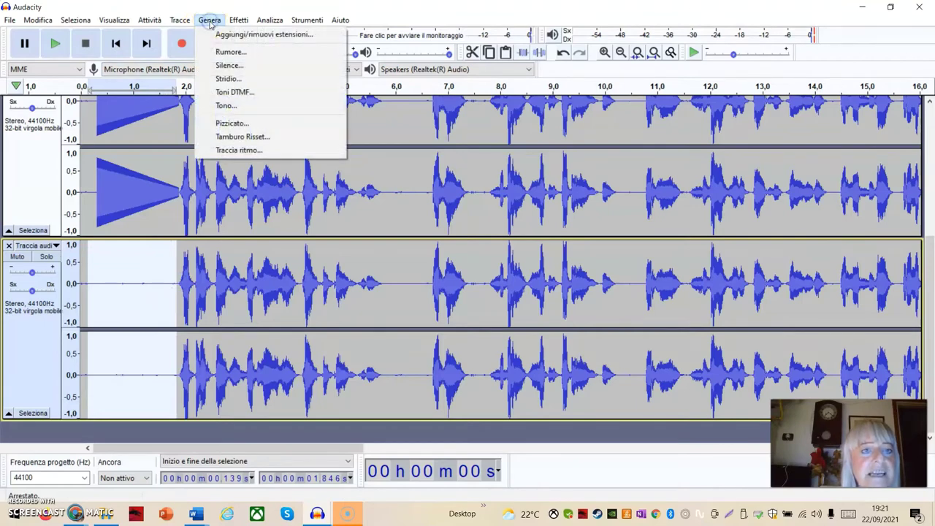
click(232, 124)
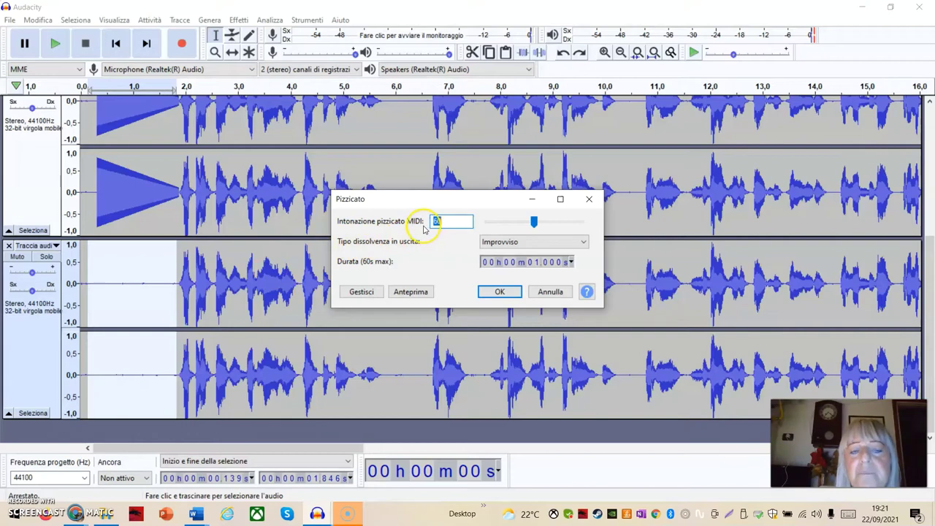
Step: Preview and generate a Pizzicato with MIDI pitch 60, Graduale fade-out and a 1-second duration in the selected silence
click(536, 223)
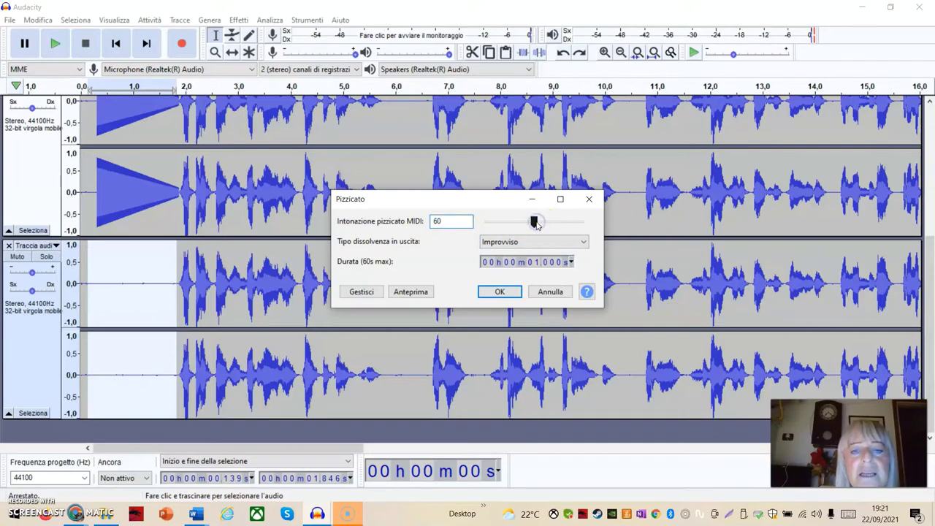
click(494, 263)
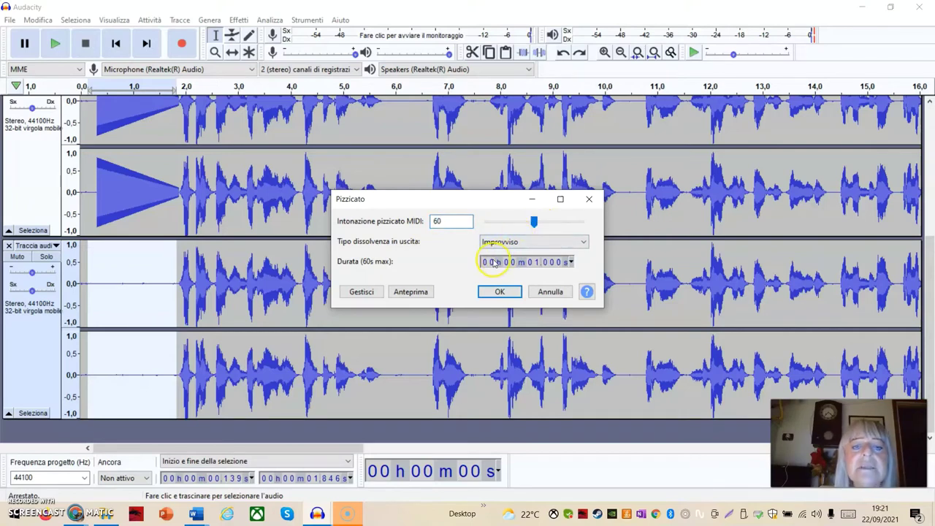
click(583, 242)
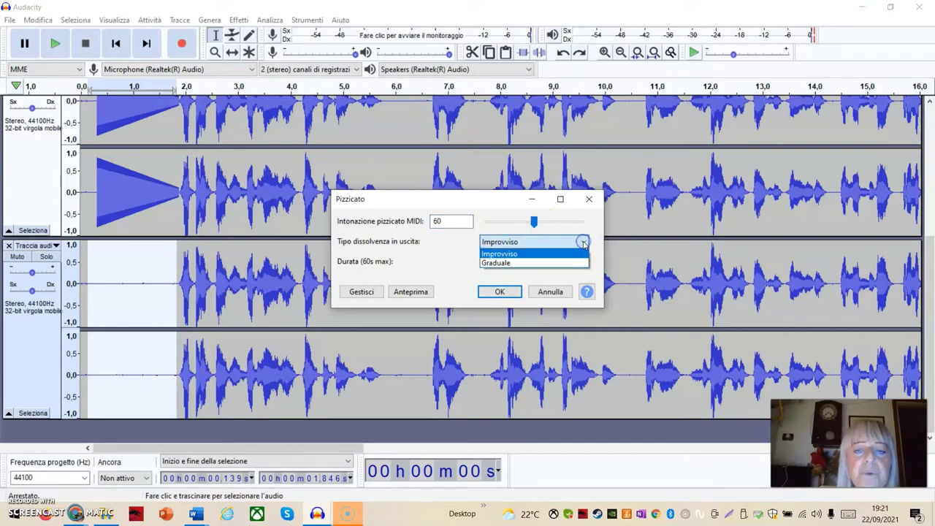
click(507, 265)
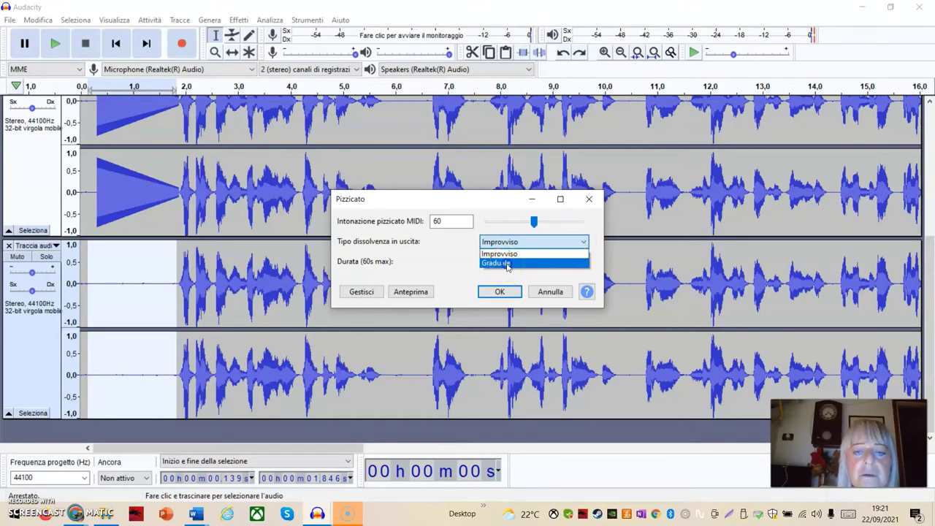
click(505, 264)
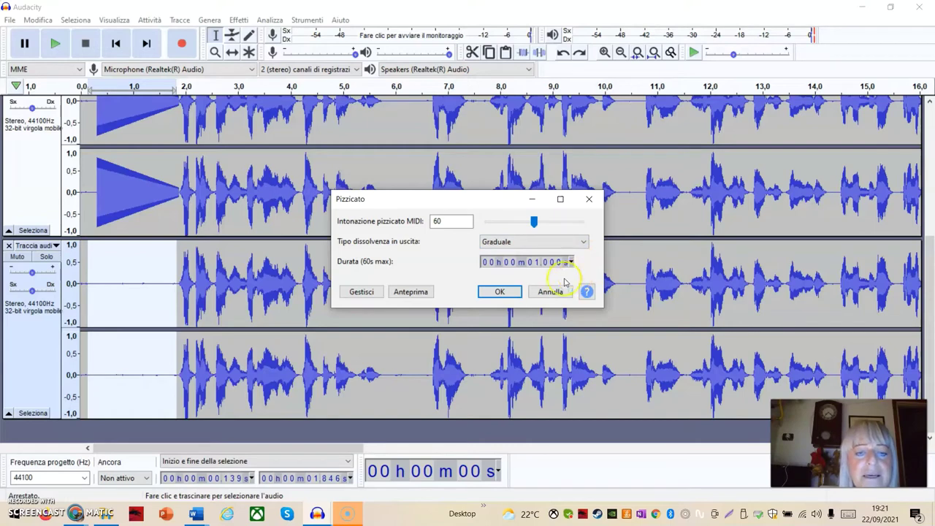
click(412, 293)
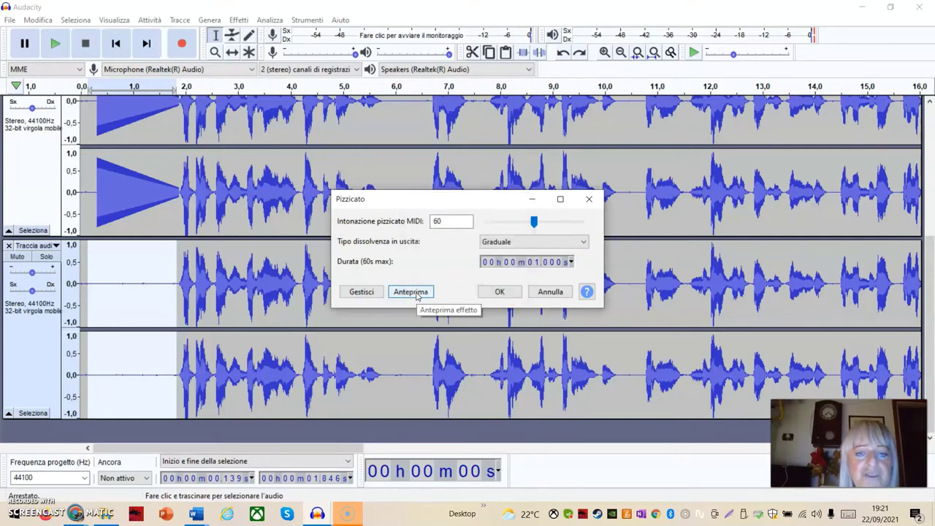
click(411, 292)
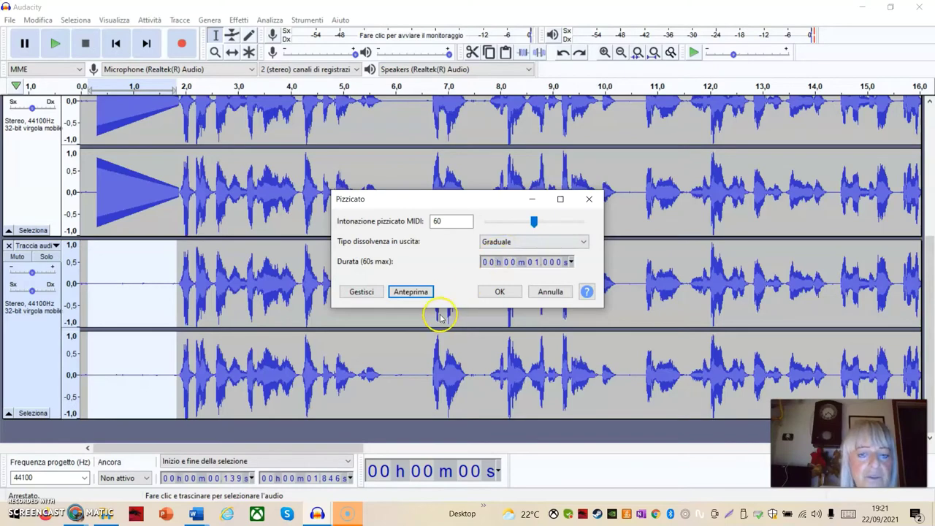
click(500, 292)
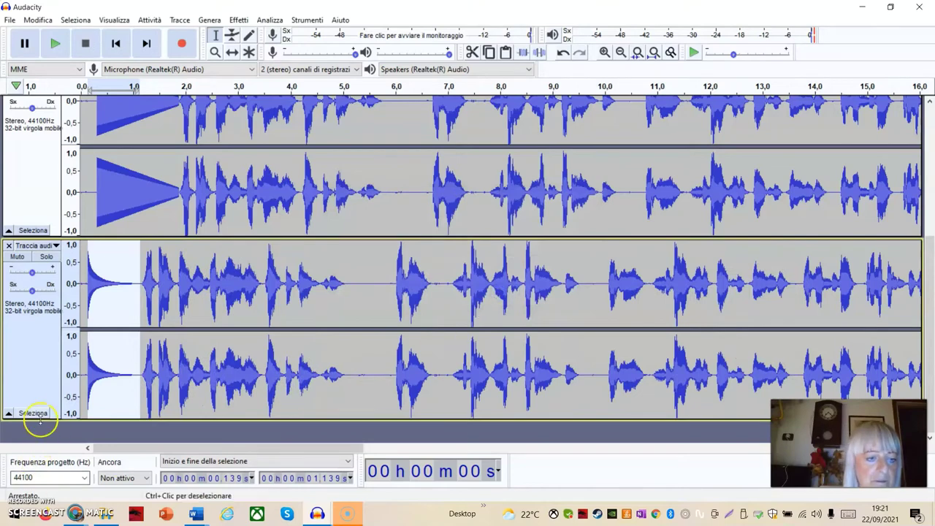
Step: Select the whole Pizzicato track, play it from the beginning to hear the generated pluck, and stop playback
click(33, 413)
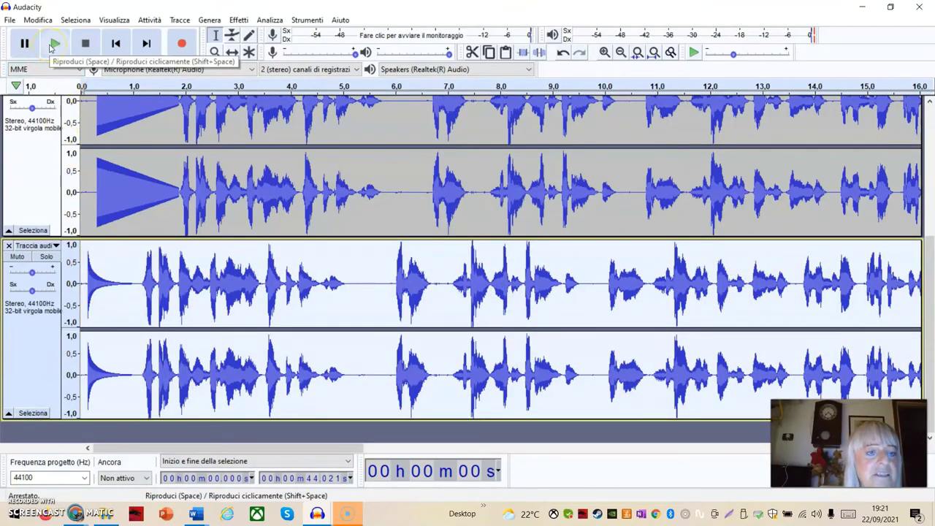
click(51, 46)
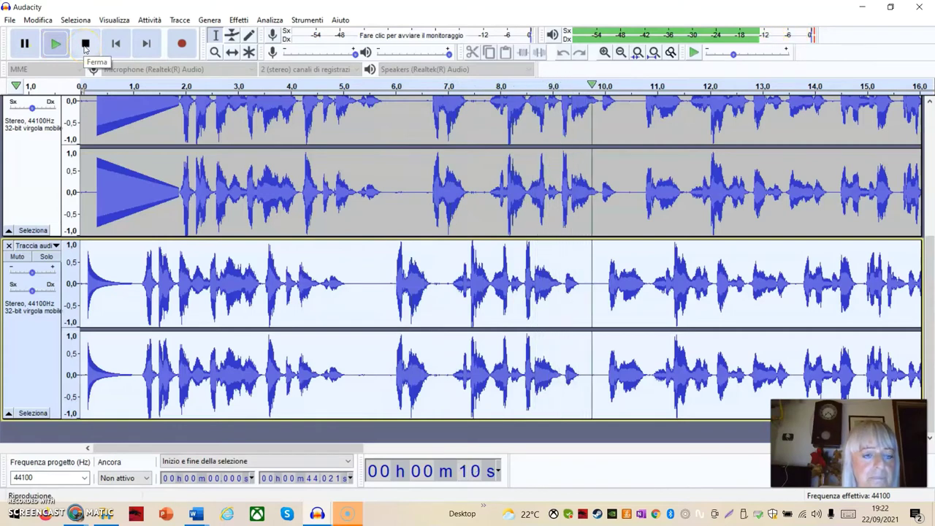
click(85, 46)
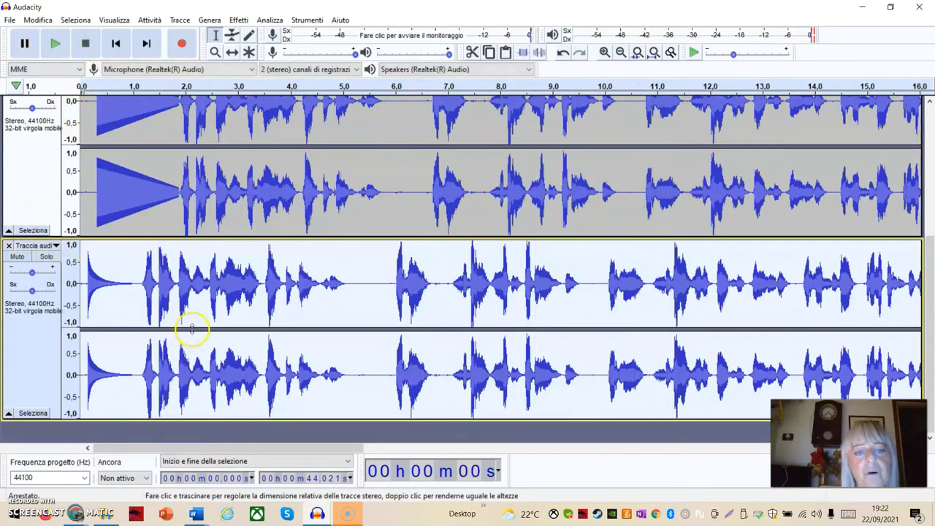
Step: Solo the original track, then switch the solo to the Stridio track
scroll(180, 284, up, 3)
scroll(177, 287, up, 6)
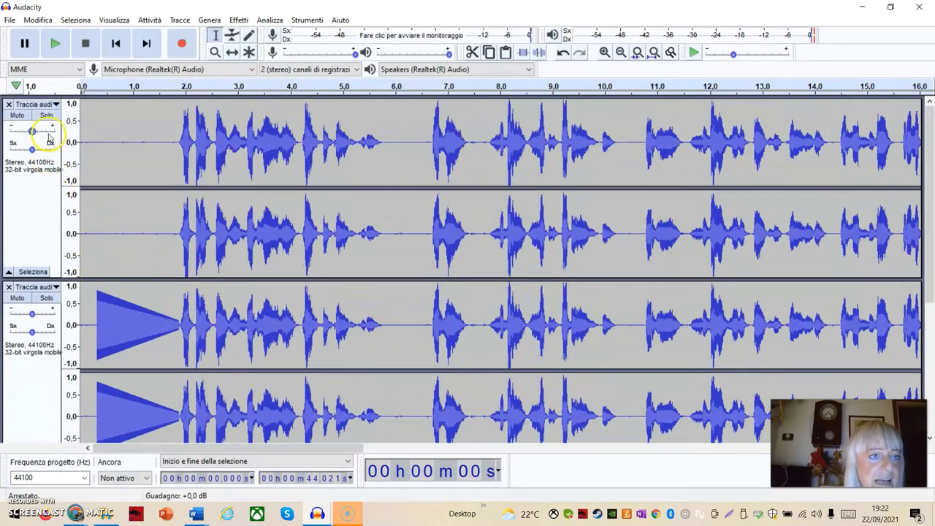
click(47, 115)
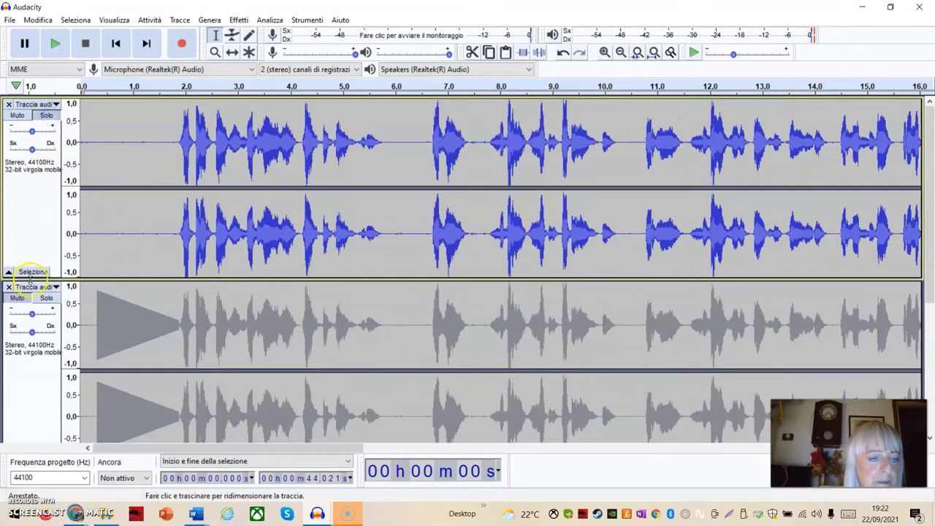
click(48, 298)
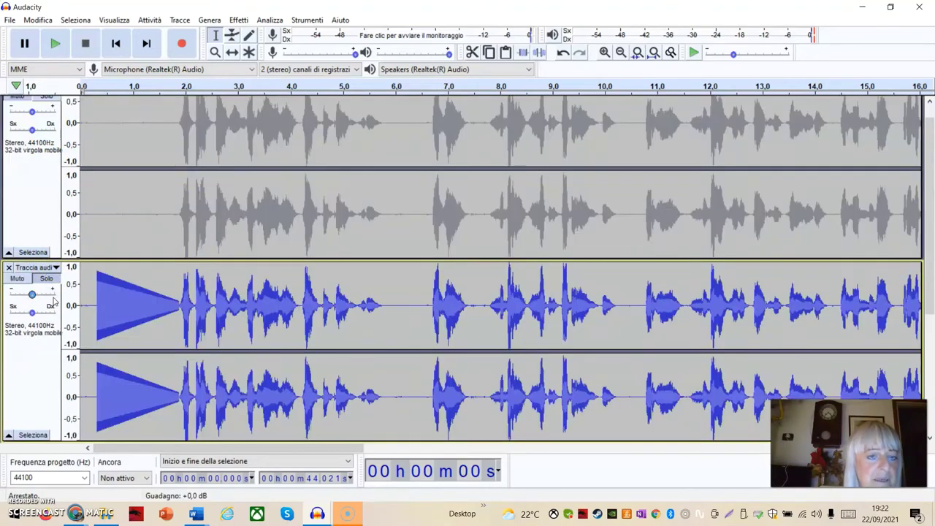
click(47, 279)
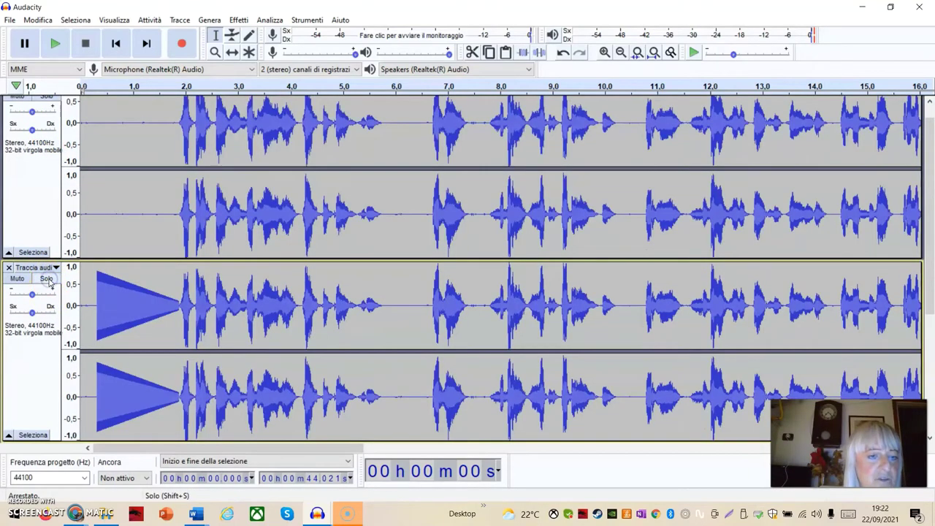
click(48, 279)
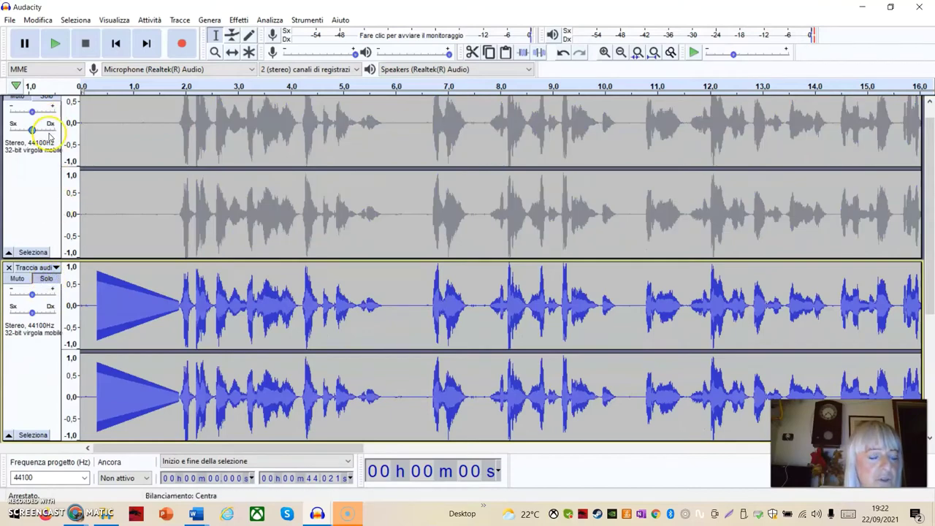
scroll(49, 142, up, 1)
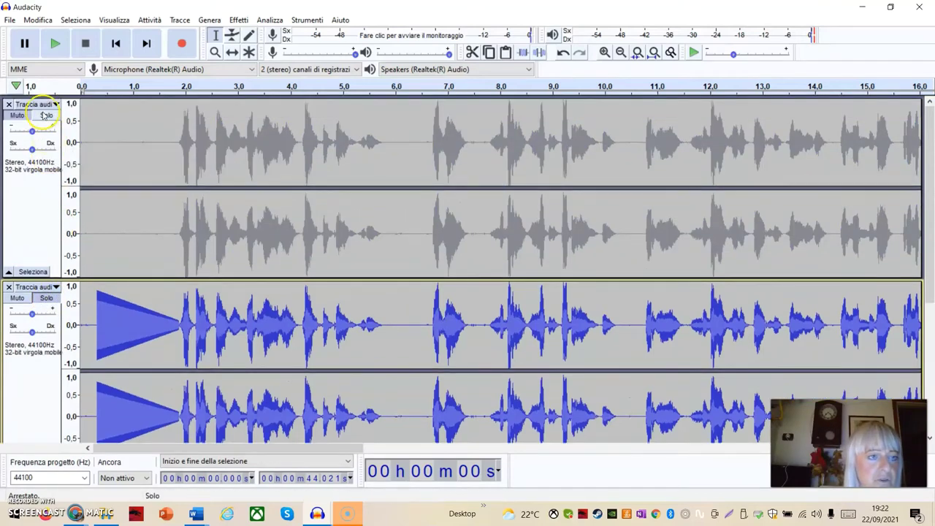
Step: Leave only the Pizzicato track muted, play the original and Stridio tracks together, and stop playback
click(45, 115)
scroll(27, 314, down, 6)
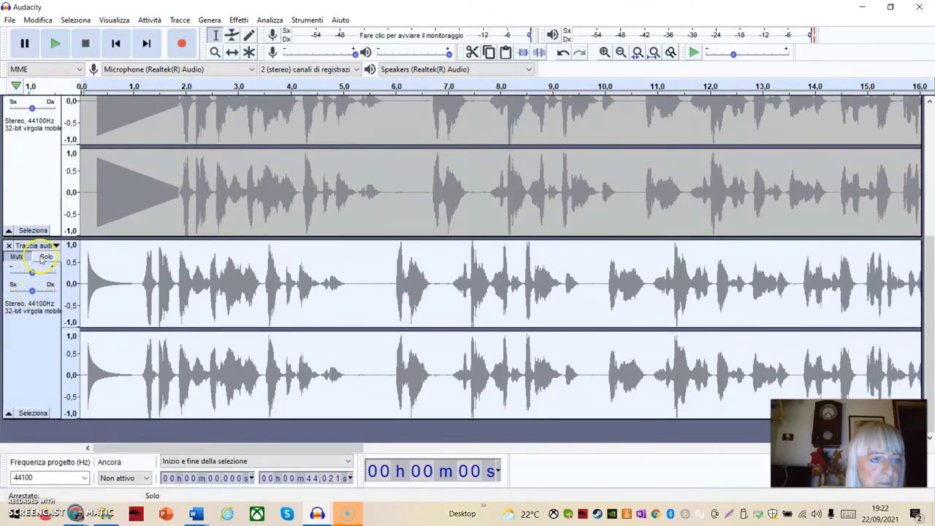
scroll(43, 249, up, 2)
click(18, 152)
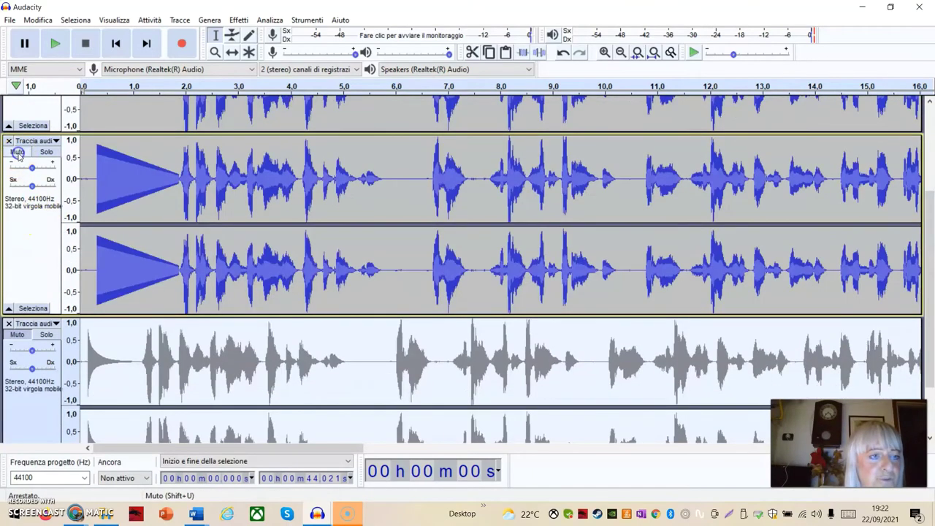
scroll(22, 150, up, 4)
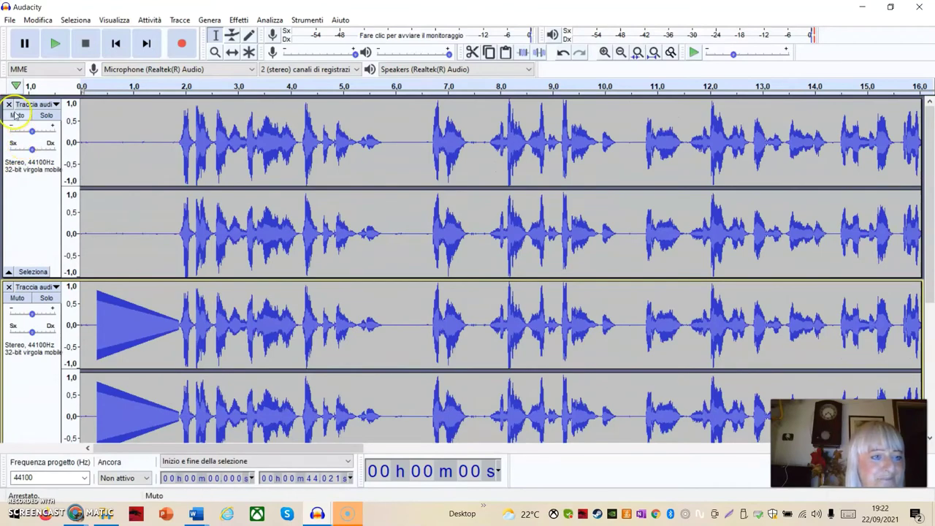
scroll(28, 285, down, 6)
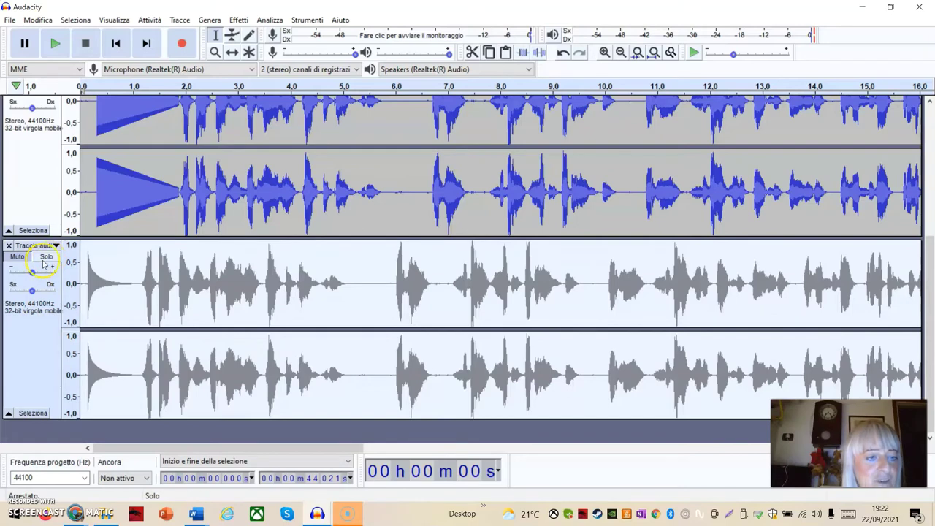
click(54, 45)
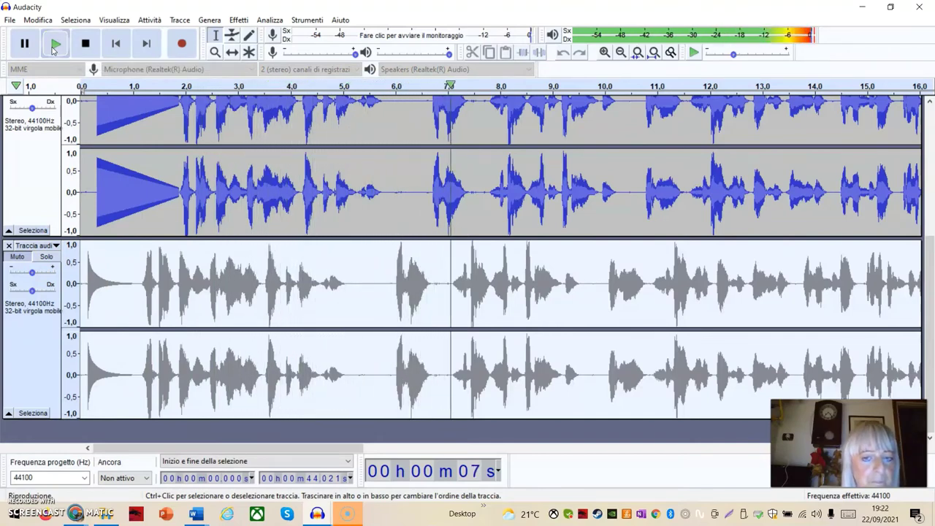
click(85, 43)
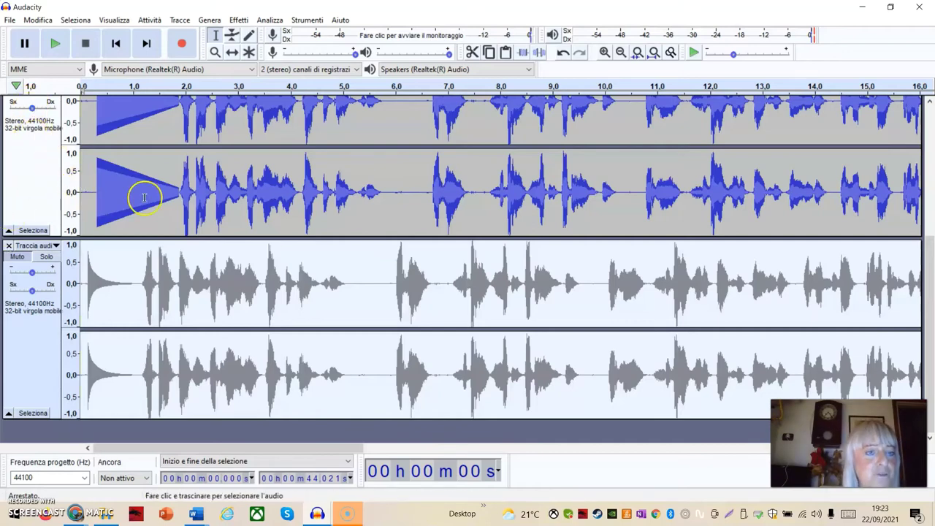
Step: Swap the mute from the Pizzicato track to the Stridio track, and solo the original track
click(16, 257)
scroll(42, 205, up, 2)
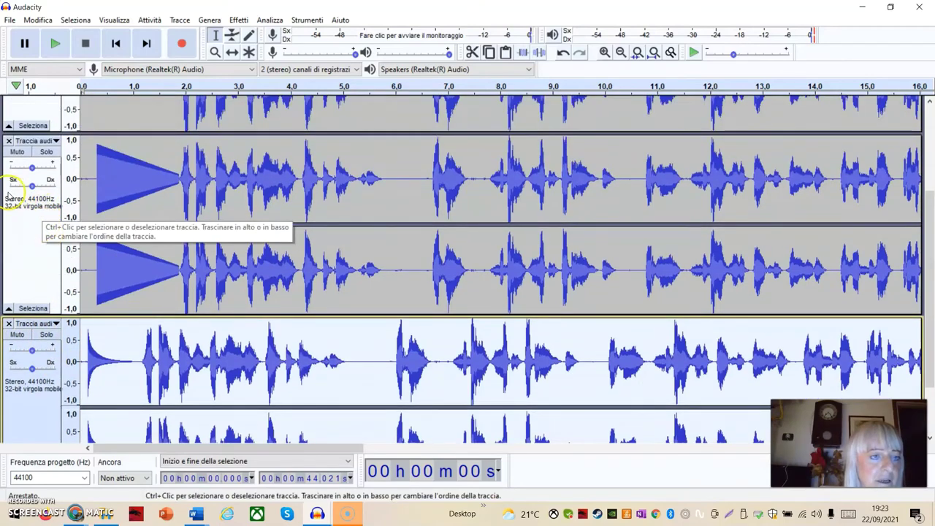
click(18, 152)
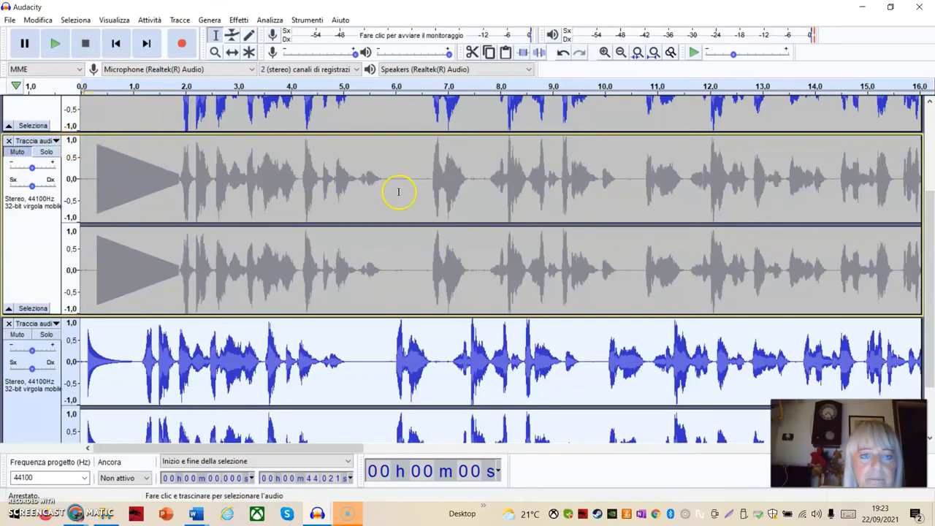
scroll(398, 191, up, 4)
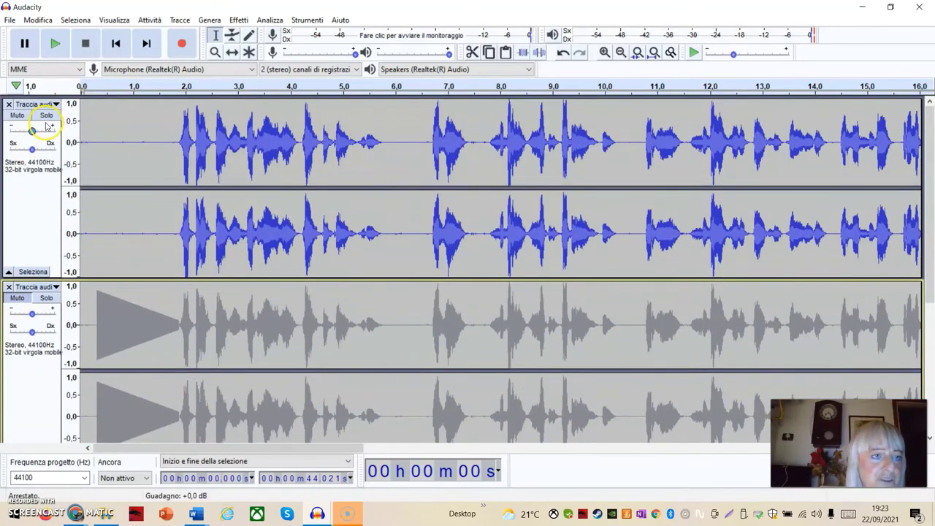
click(46, 116)
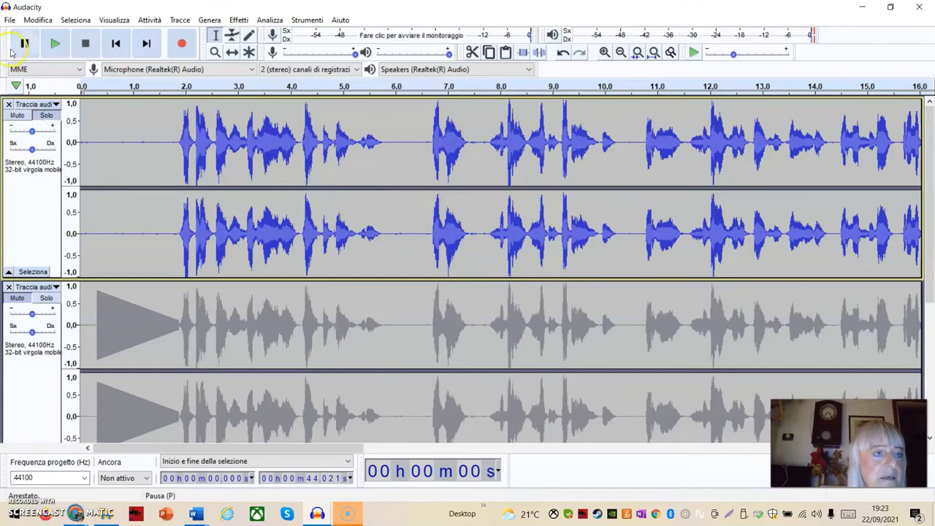
Step: Select the entire original track and make a third duplicate of it below the Pizzicato track
click(38, 19)
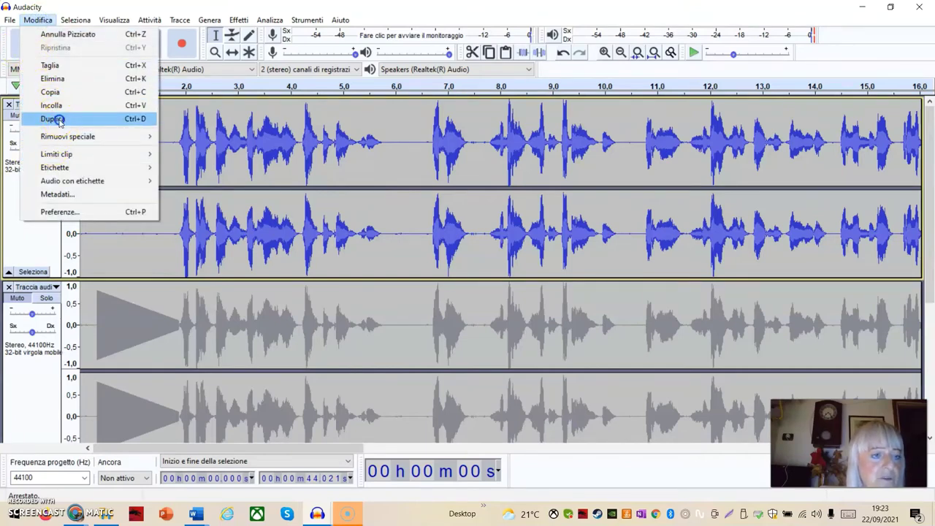
click(59, 120)
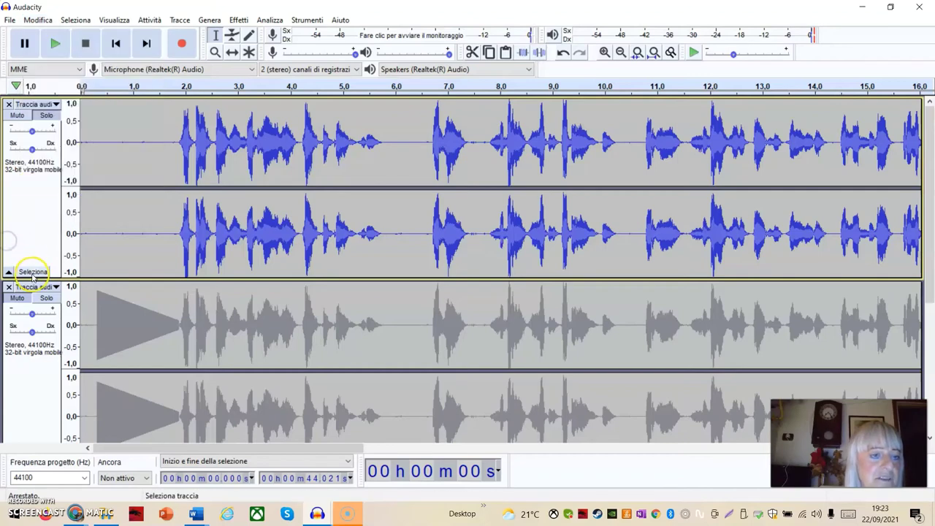
click(39, 241)
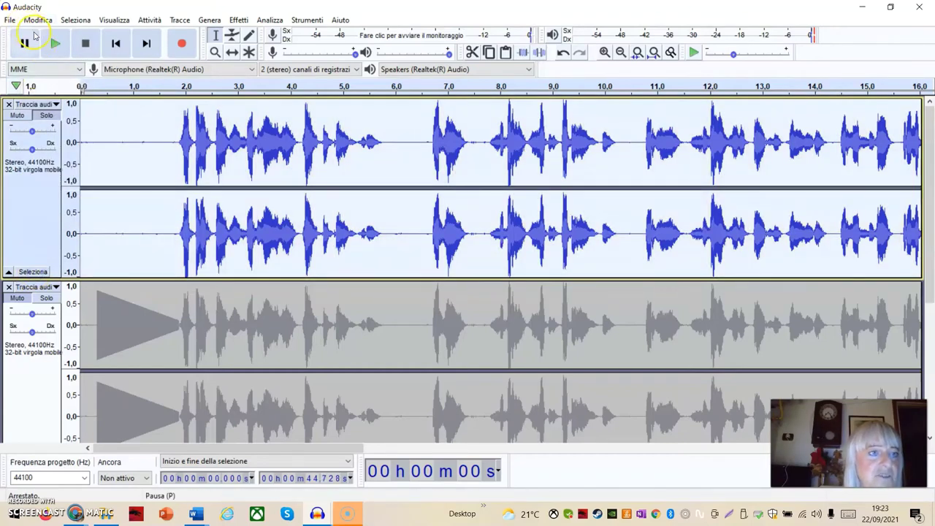
click(38, 20)
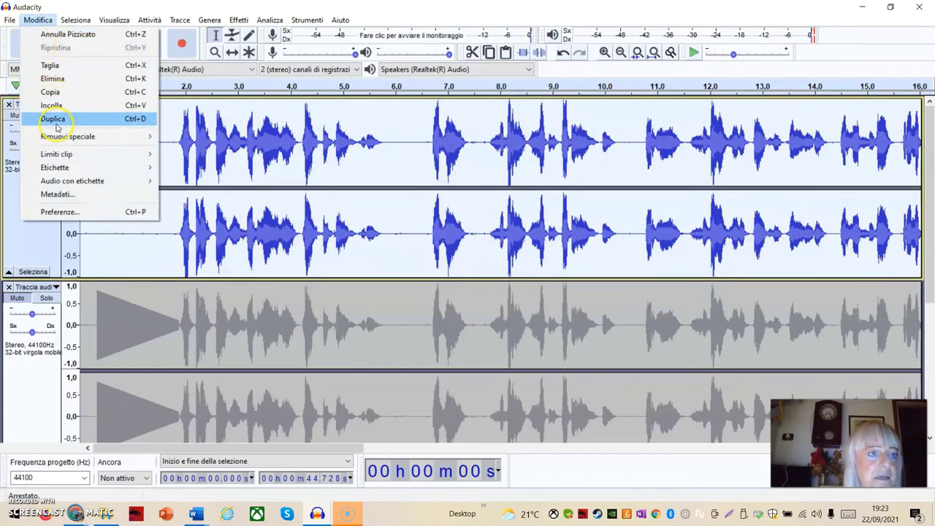
click(55, 120)
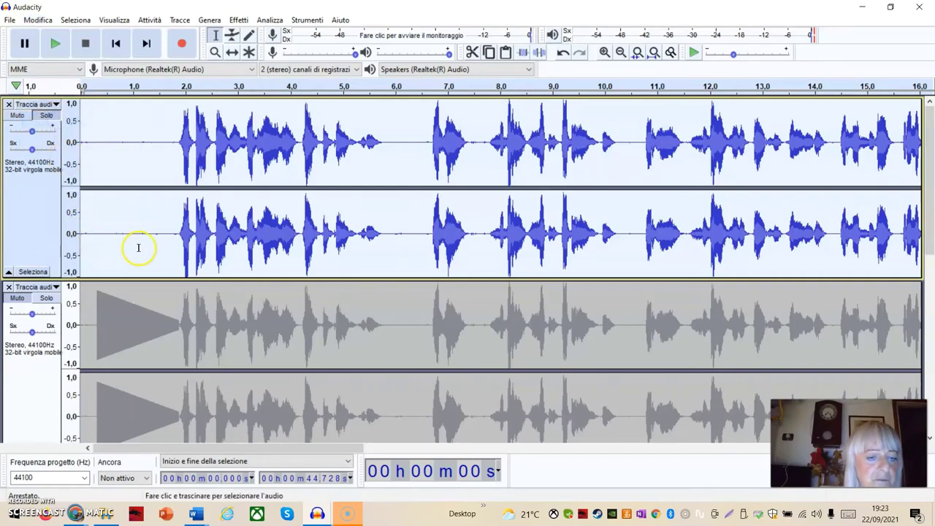
scroll(209, 285, down, 5)
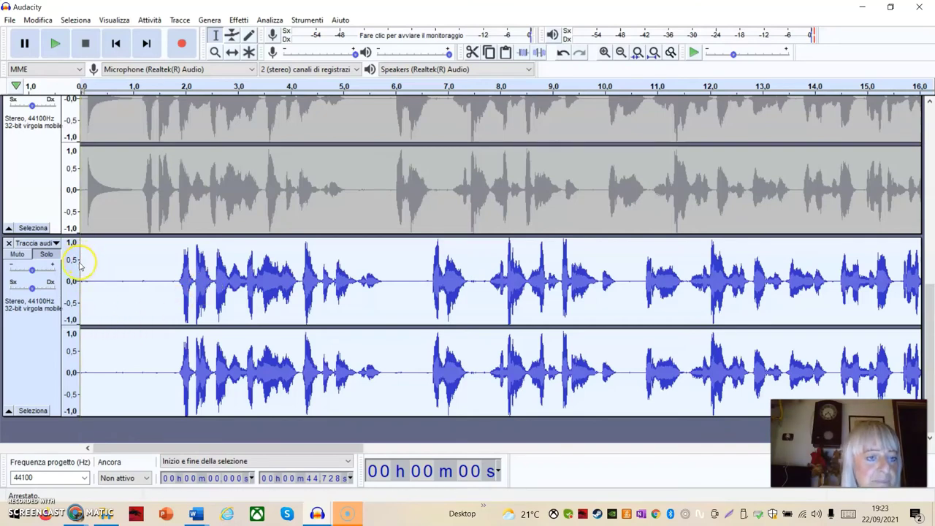
scroll(82, 256, up, 3)
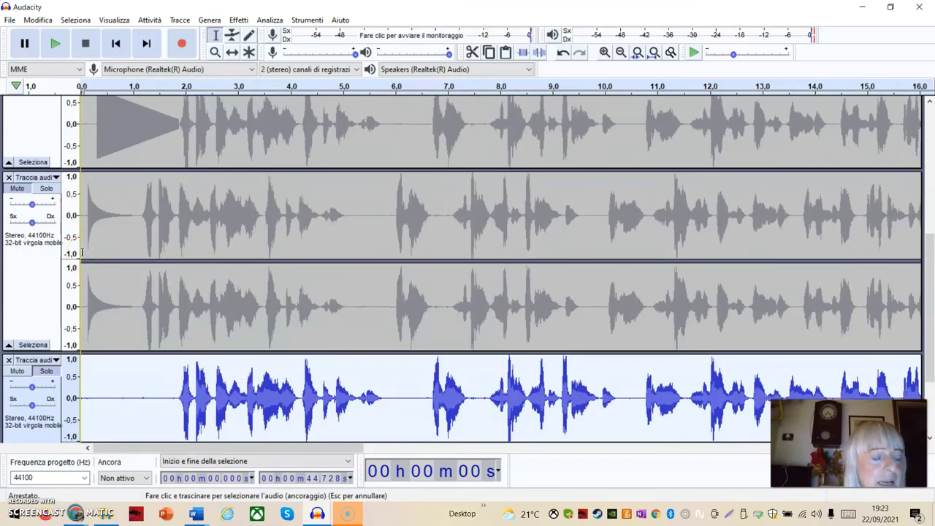
scroll(81, 253, up, 5)
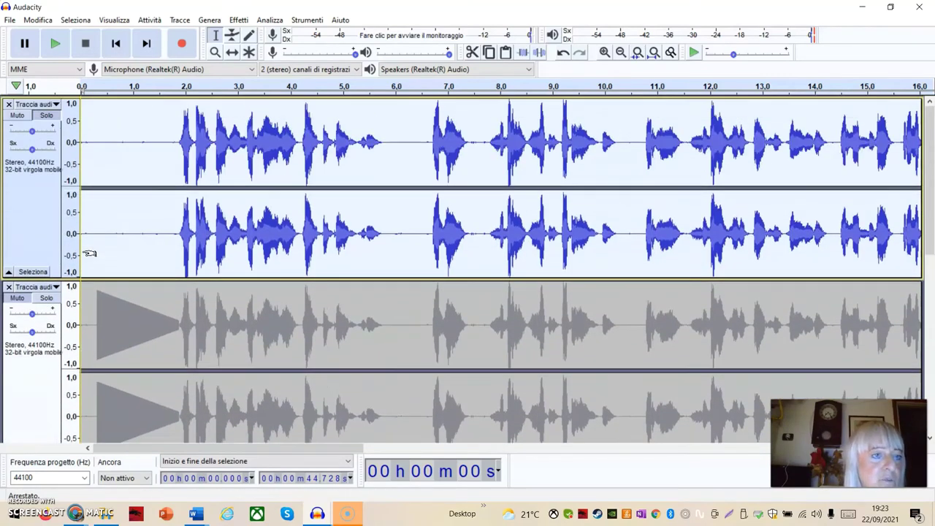
Step: Turn off the original track's solo by muting it, and restore its sound by removing the mute
click(19, 117)
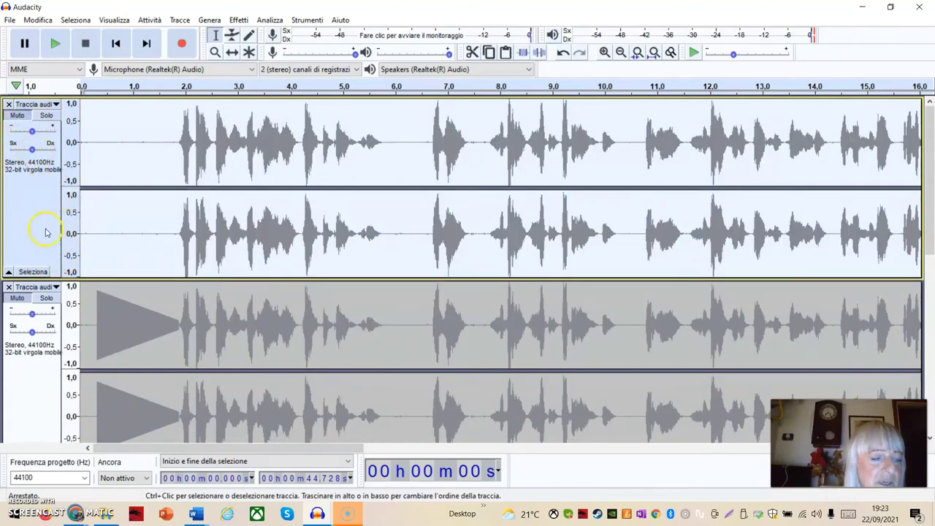
mouse_move(43, 245)
mouse_down()
mouse_move(42, 202)
mouse_move(43, 229)
mouse_up()
click(16, 116)
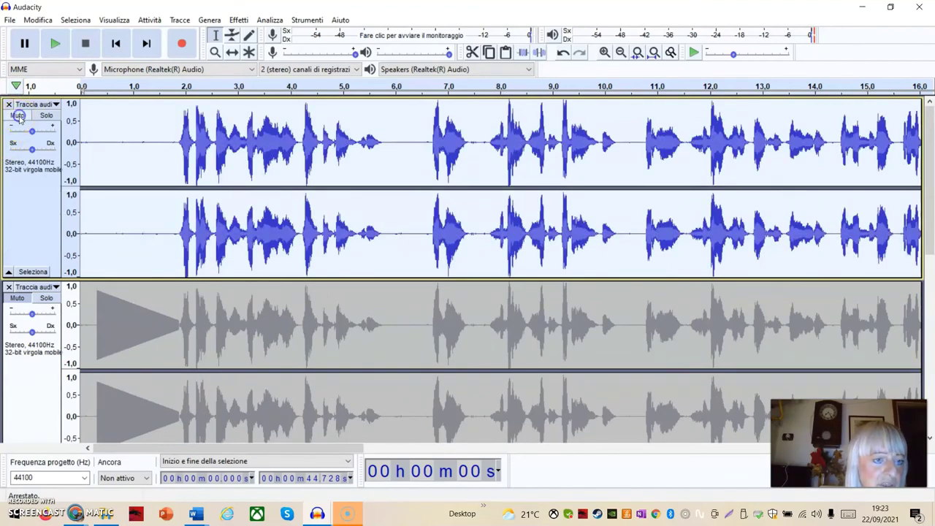
Step: Toggle the mute of the Stridio and Pizzicato tracks, leaving both of them muted
click(13, 301)
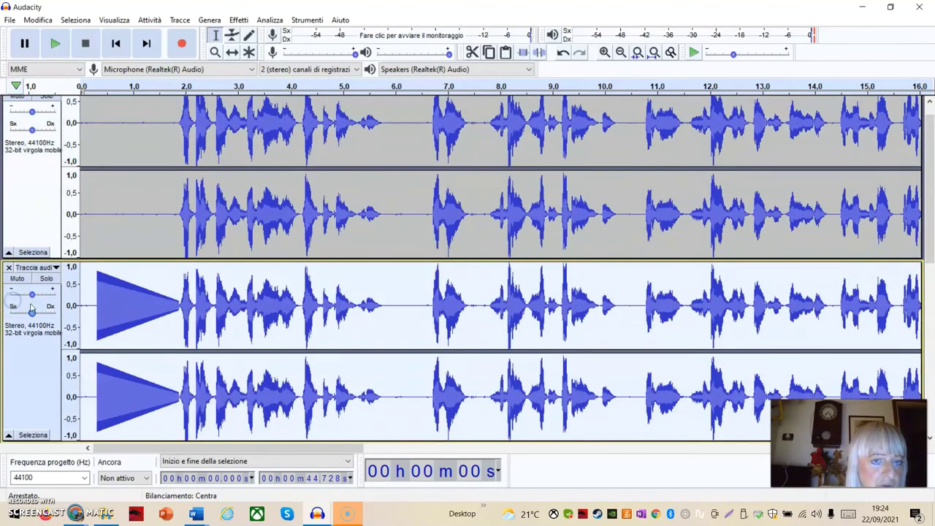
scroll(29, 325, down, 5)
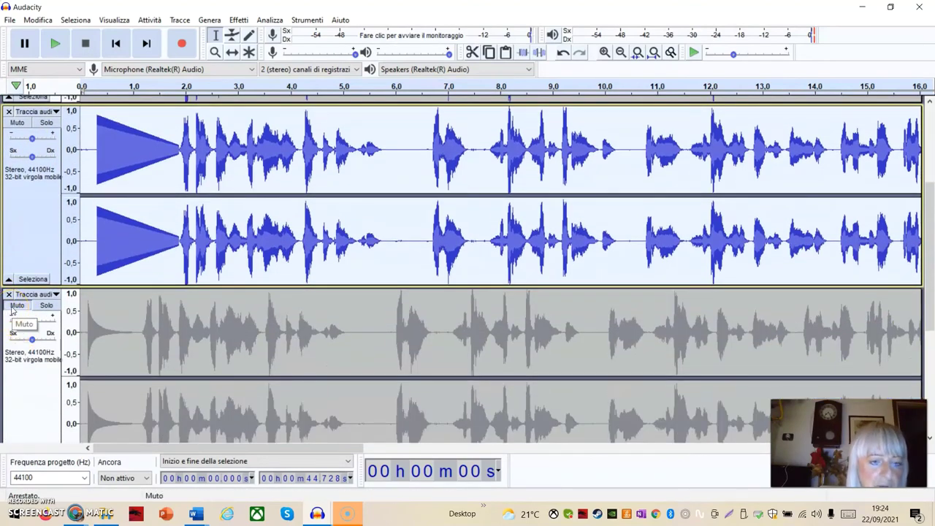
scroll(11, 309, down, 4)
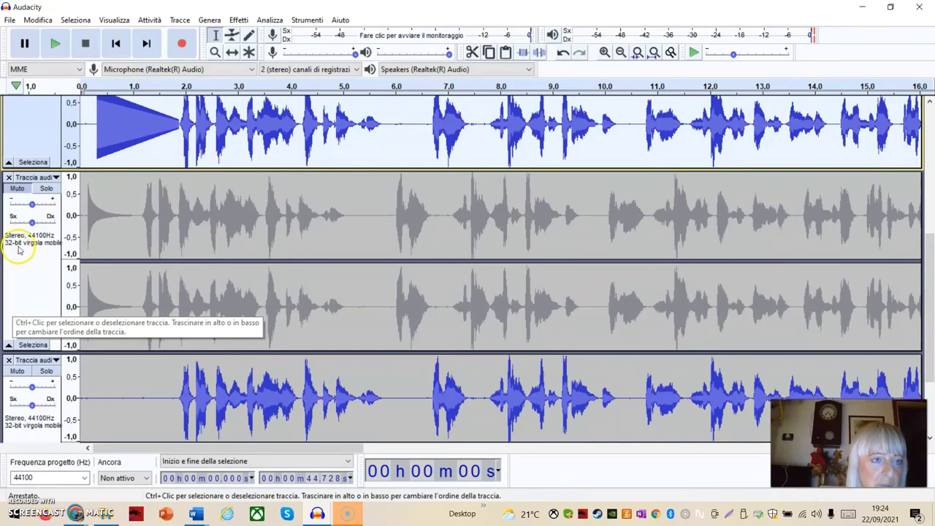
click(17, 188)
click(17, 187)
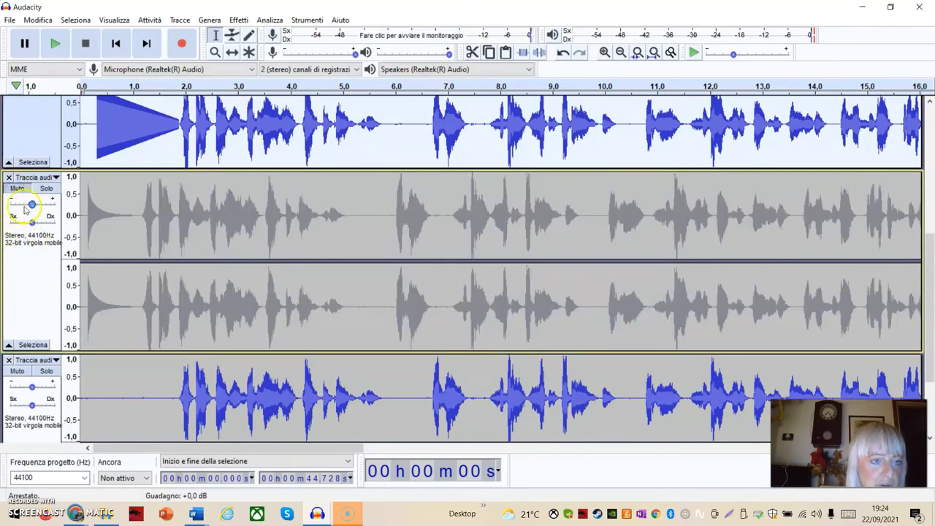
click(14, 188)
click(14, 189)
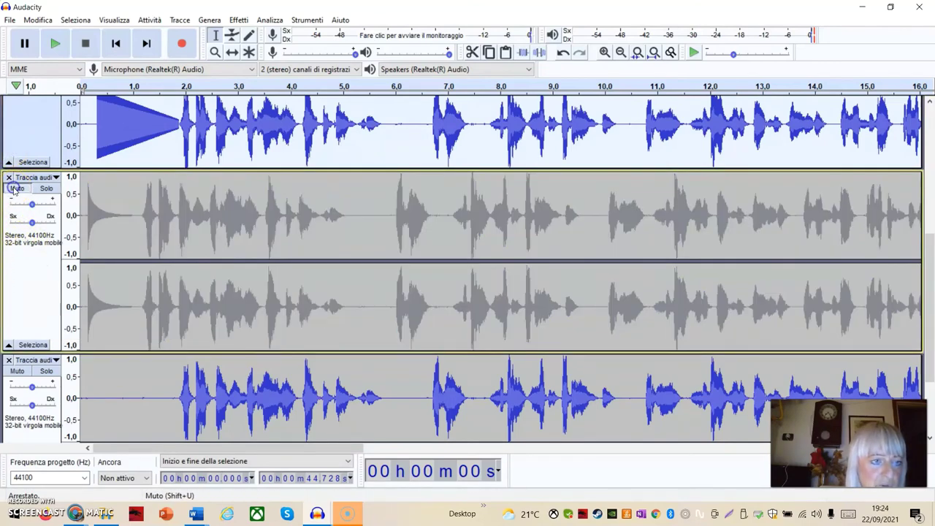
click(15, 189)
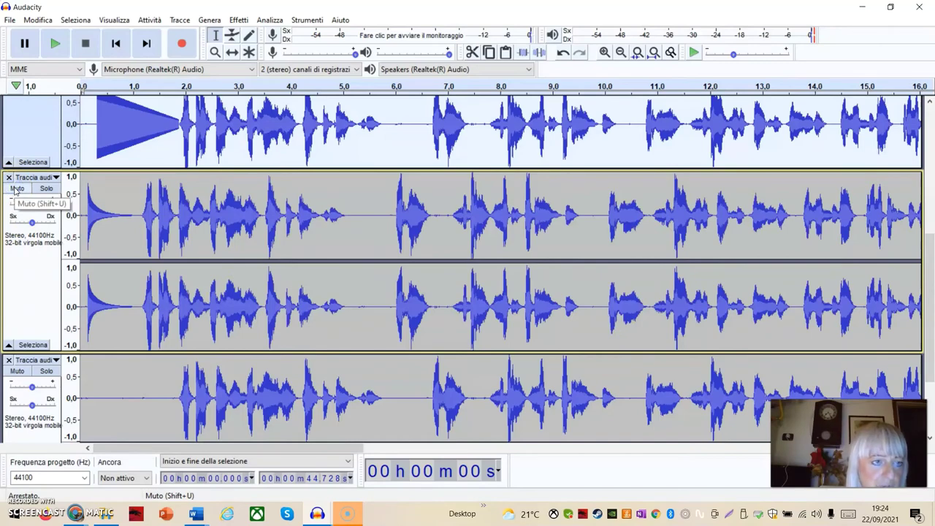
click(14, 190)
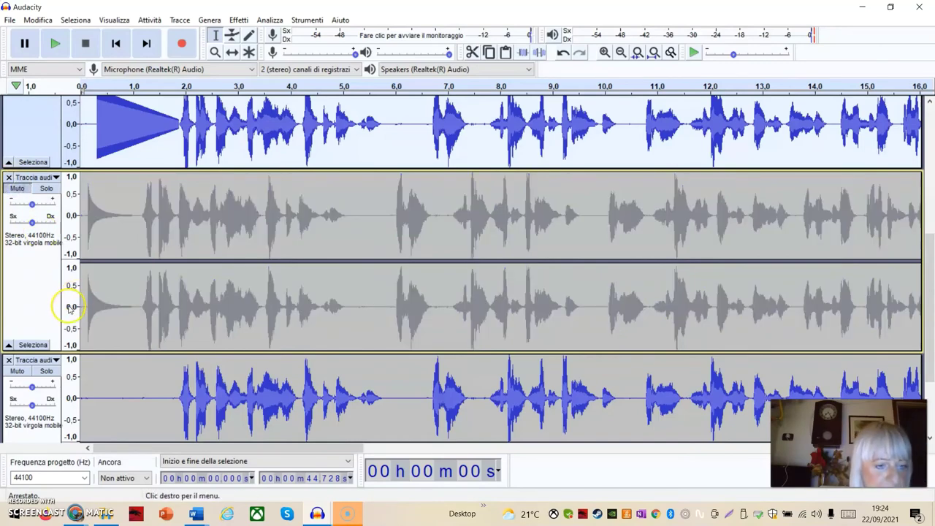
scroll(168, 139, up, 2)
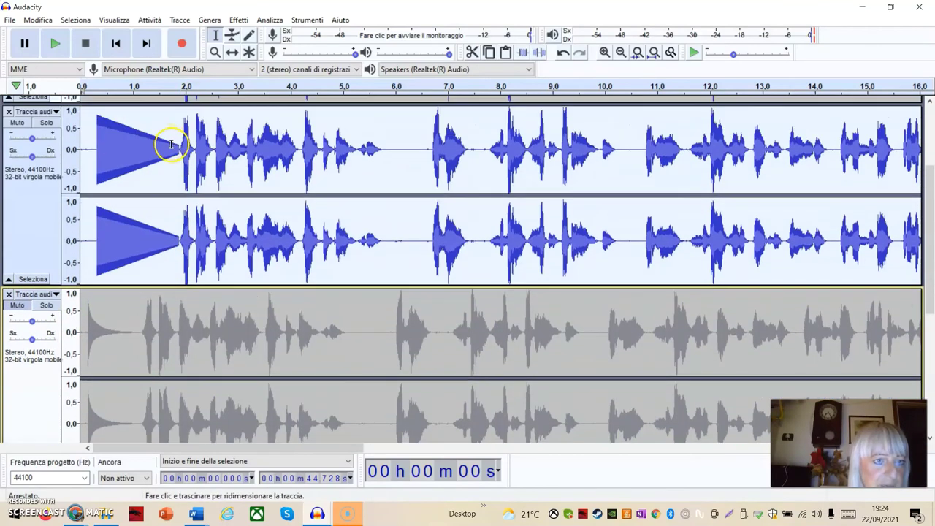
scroll(170, 145, up, 1)
click(16, 200)
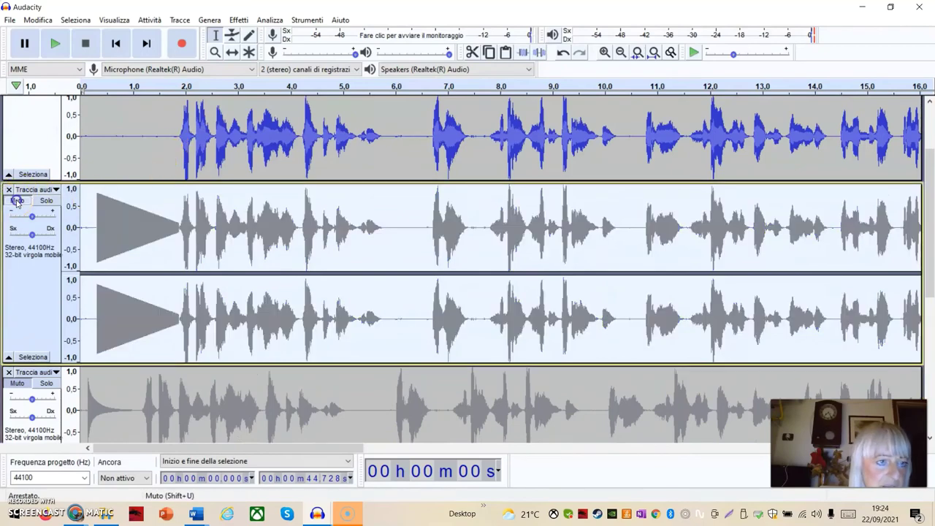
Step: Solo the newest duplicate track below the Pizzicato track and select that whole track
scroll(44, 278, down, 3)
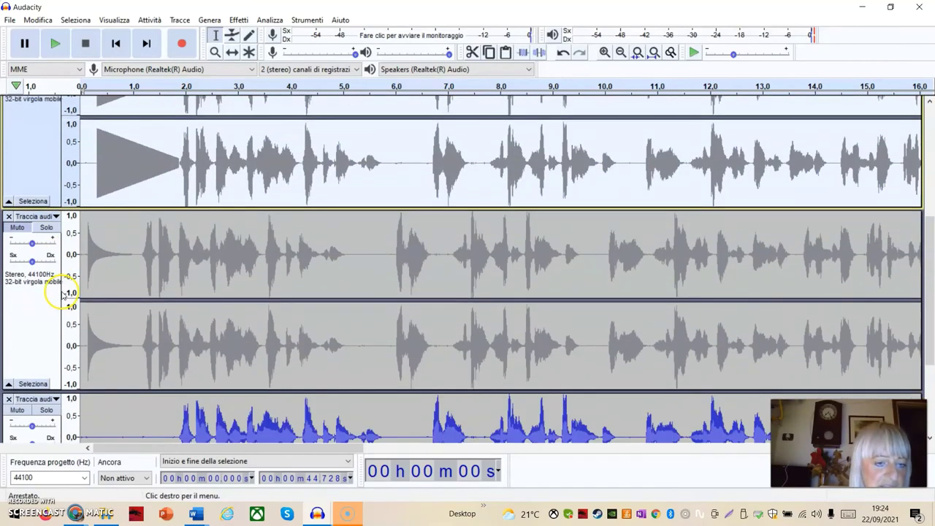
scroll(146, 340, down, 2)
scroll(226, 348, down, 1)
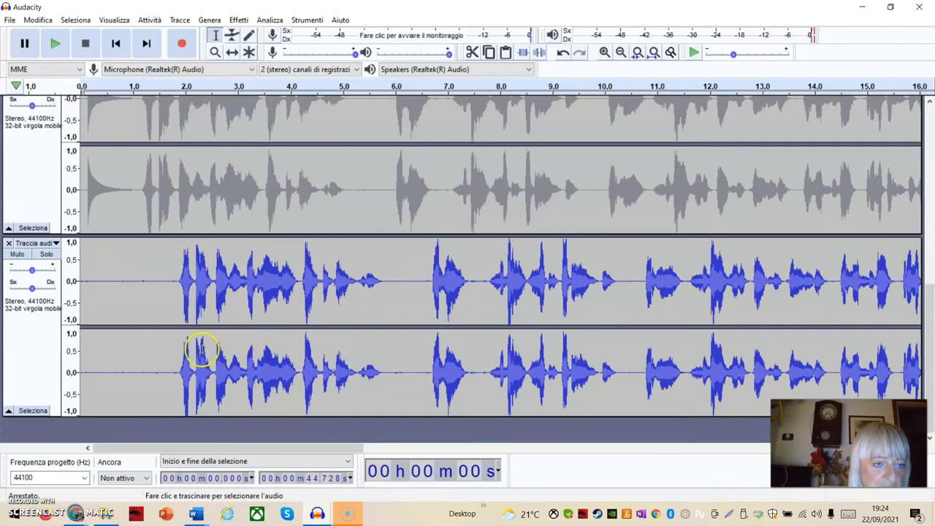
click(48, 255)
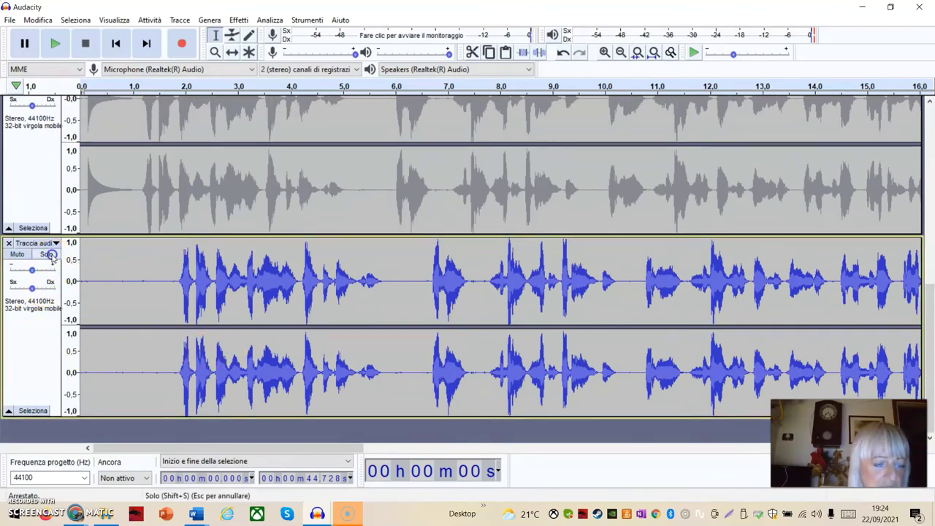
click(47, 330)
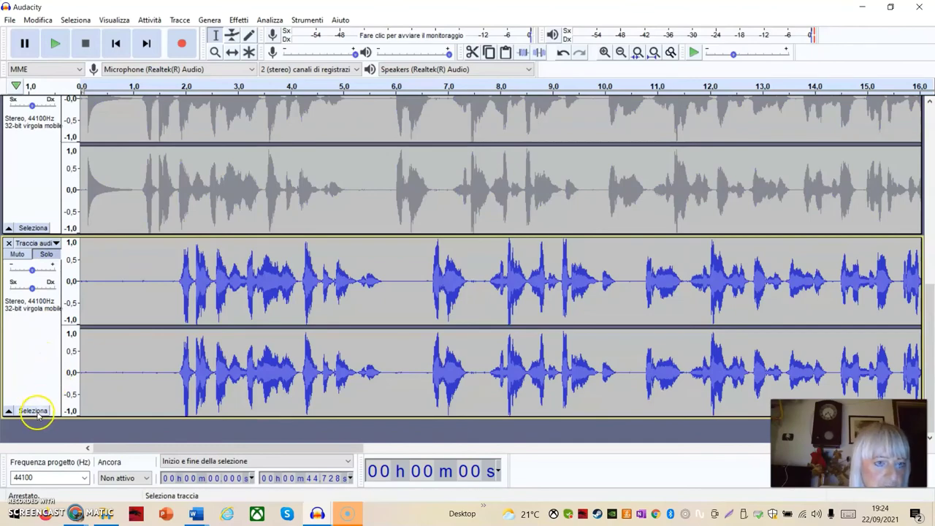
click(32, 330)
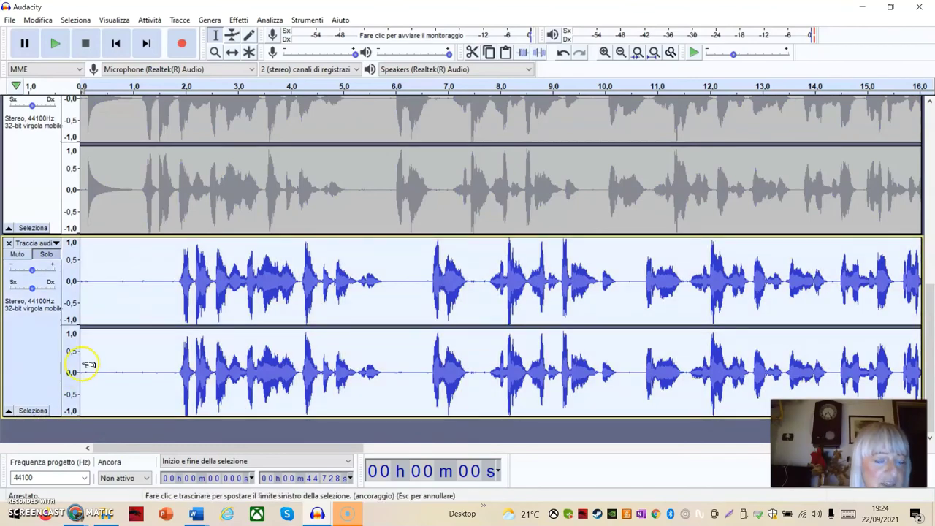
Step: Select the silent opening of the soloed duplicate track, from about 0.15 to 1.86 seconds
scroll(173, 252, up, 5)
scroll(174, 251, up, 5)
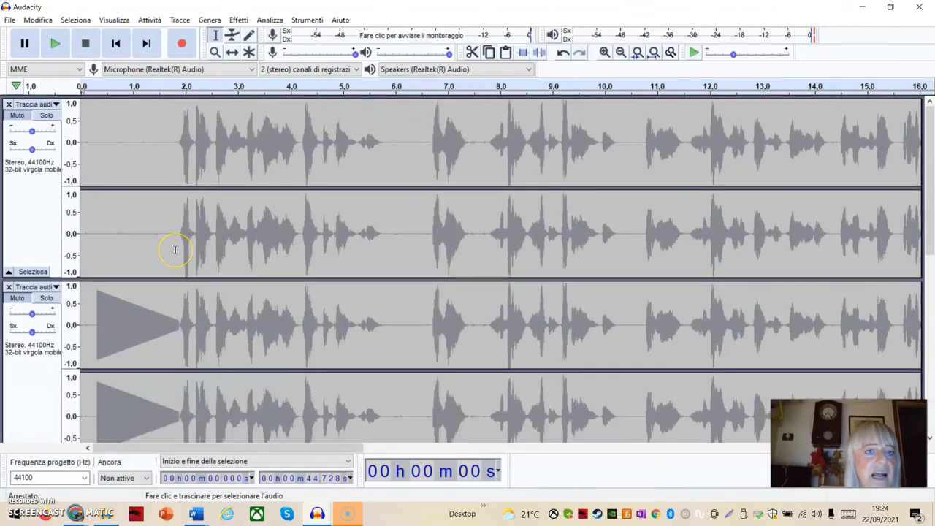
scroll(174, 250, down, 6)
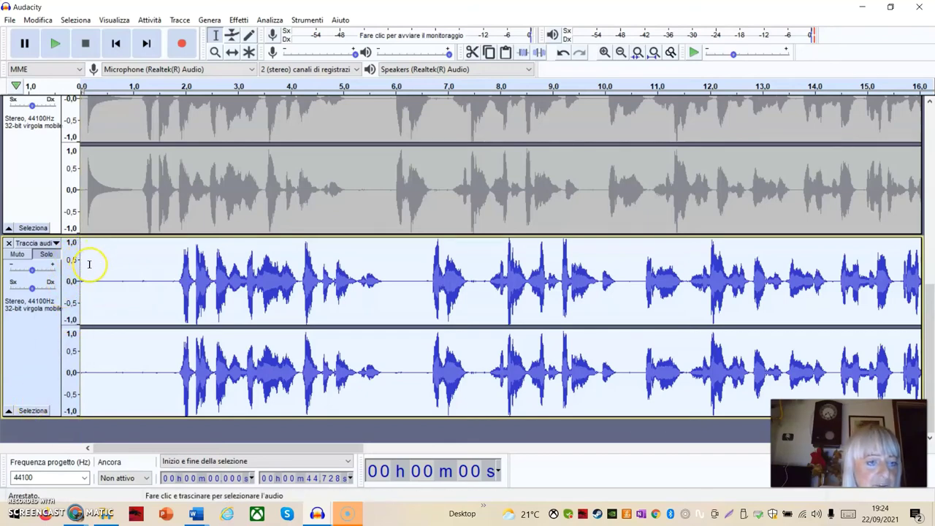
drag(89, 264, 178, 284)
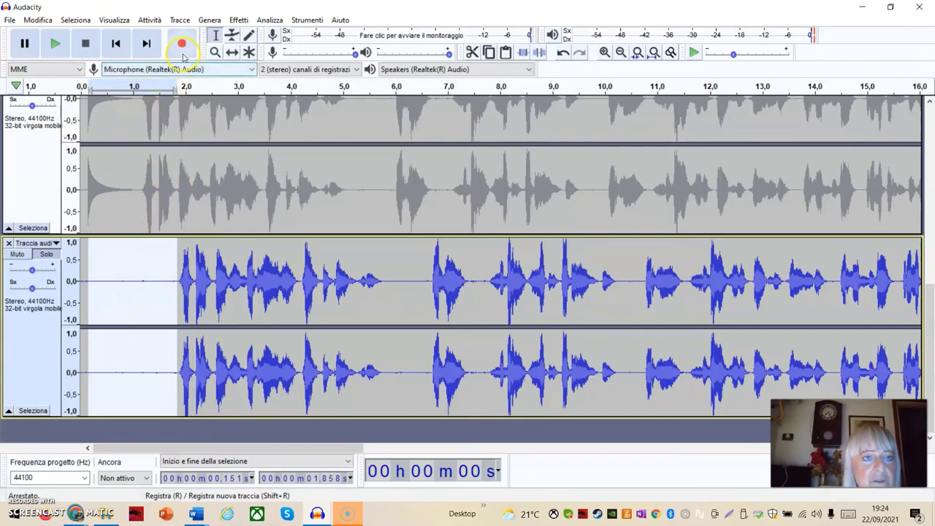
Step: Start the Tamburo Risset generator on the selection, with a frequency of 606 Hz and a decay of 3.50 seconds
click(207, 19)
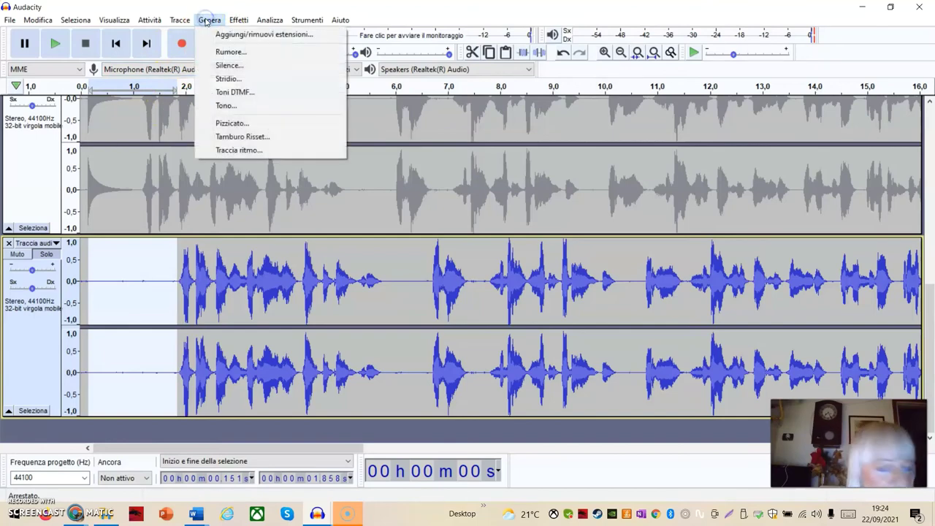
click(250, 138)
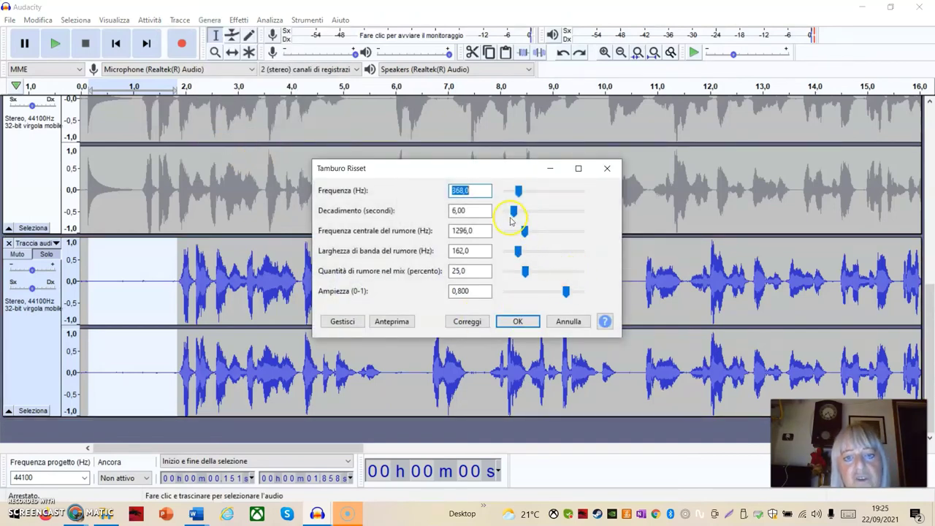
click(519, 192)
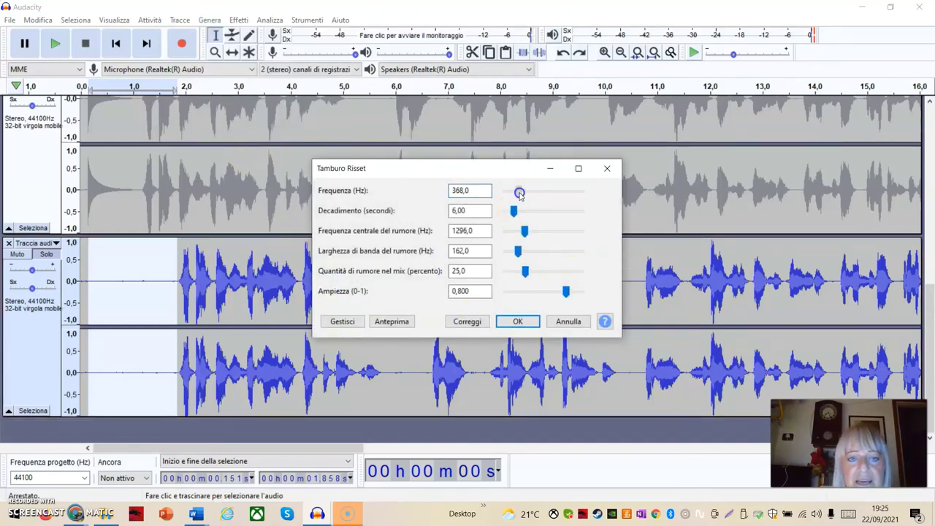
drag(520, 193, 510, 216)
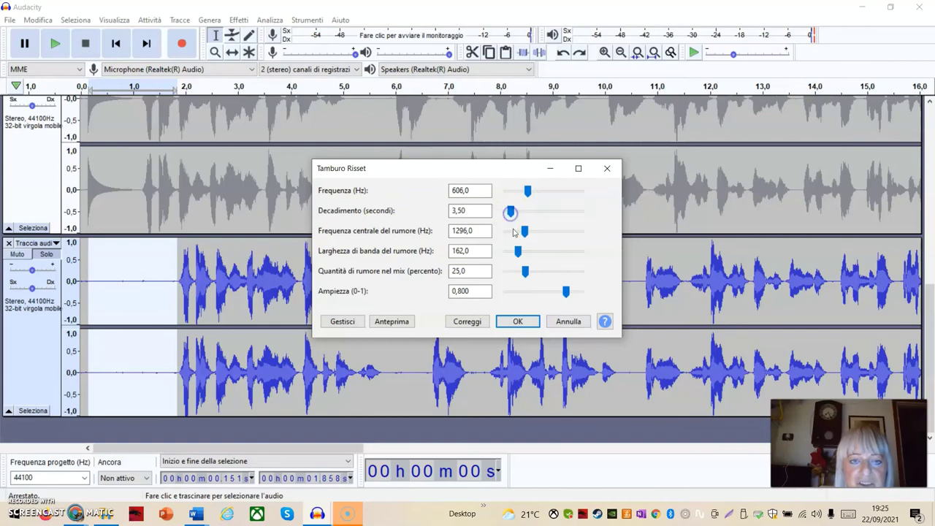
click(527, 233)
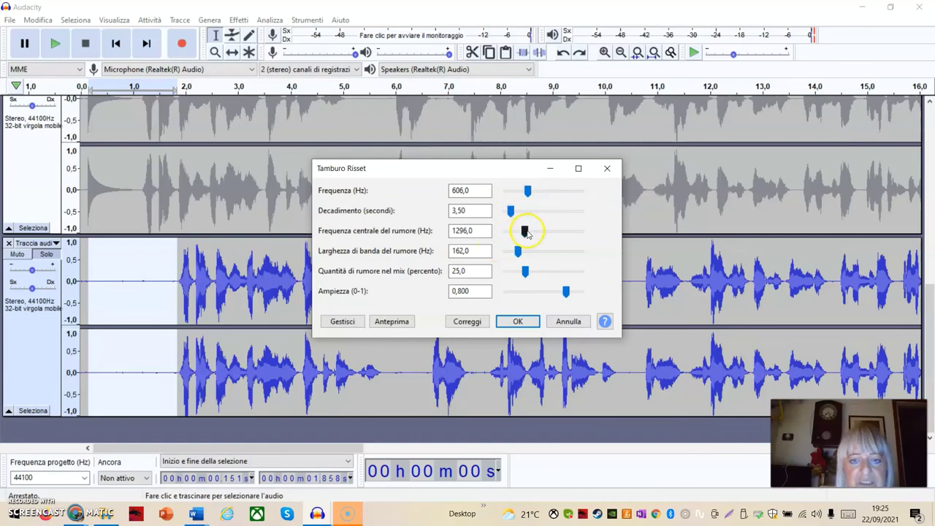
click(519, 250)
click(515, 267)
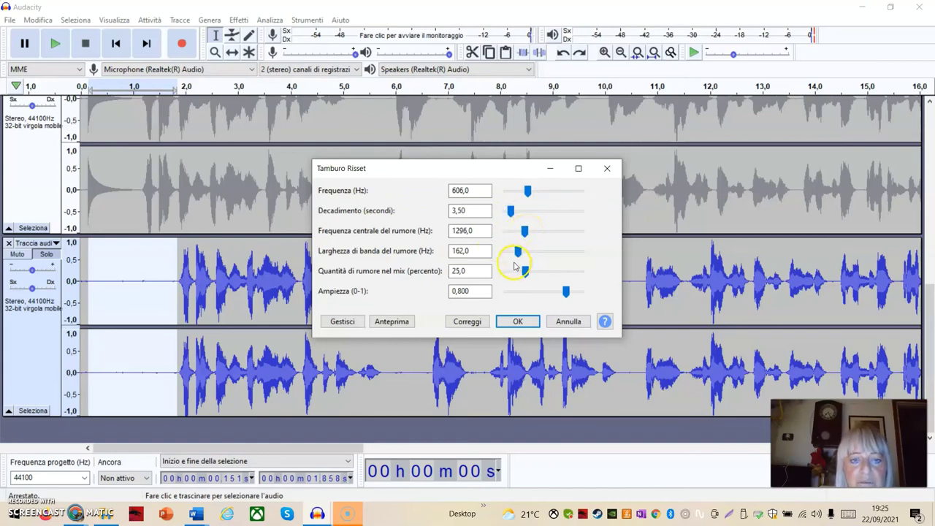
click(518, 253)
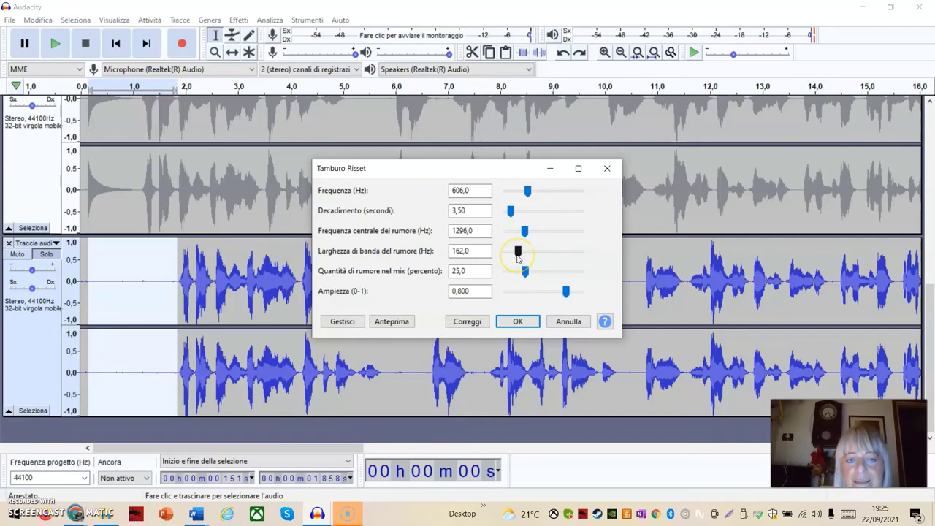
click(497, 271)
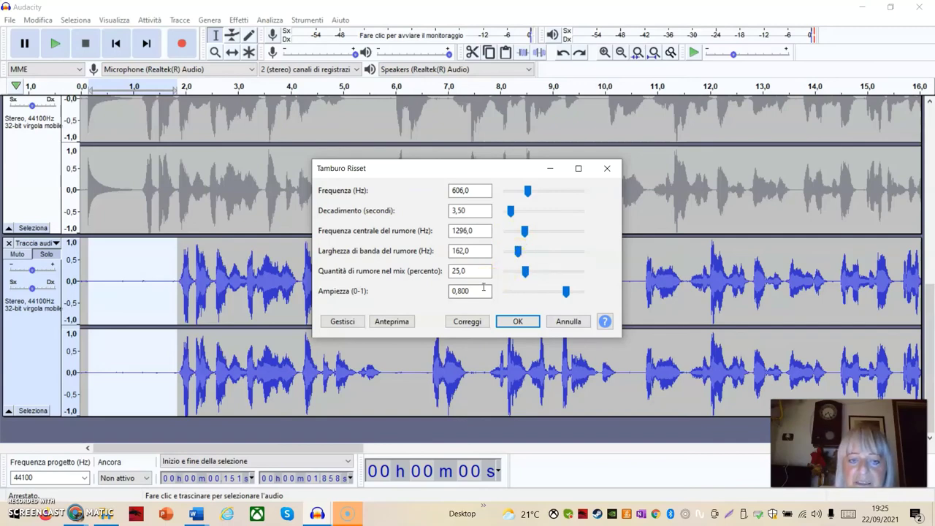
click(445, 328)
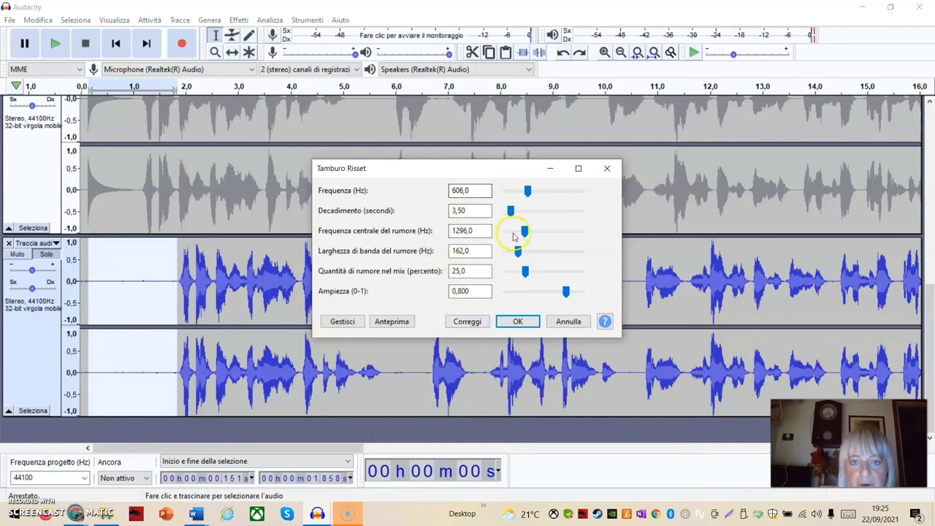
click(527, 191)
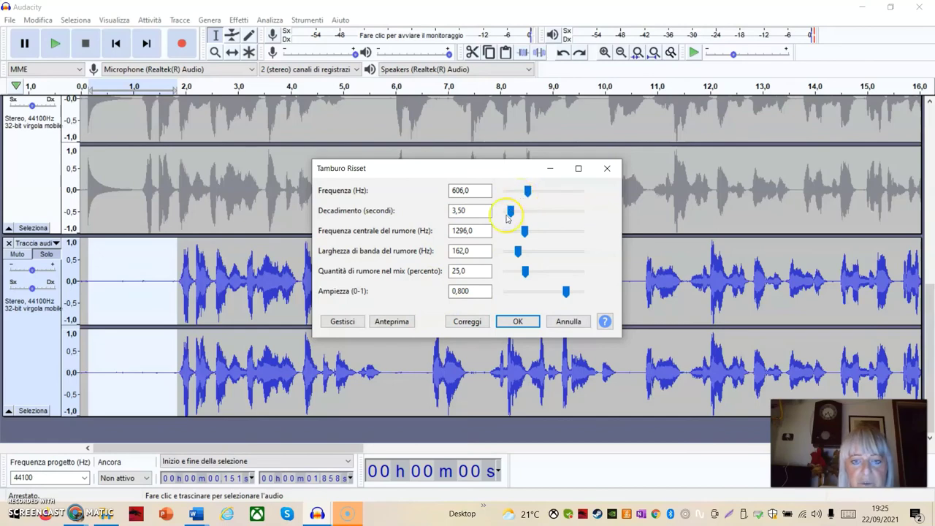
Step: Preview the Tamburo Risset sound and generate it in the selected part of the duplicate track
click(392, 322)
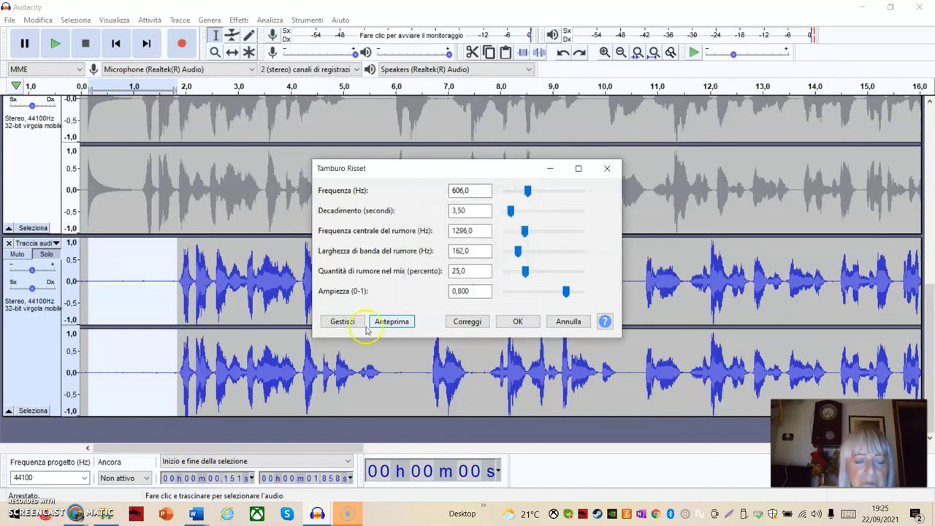
click(35, 412)
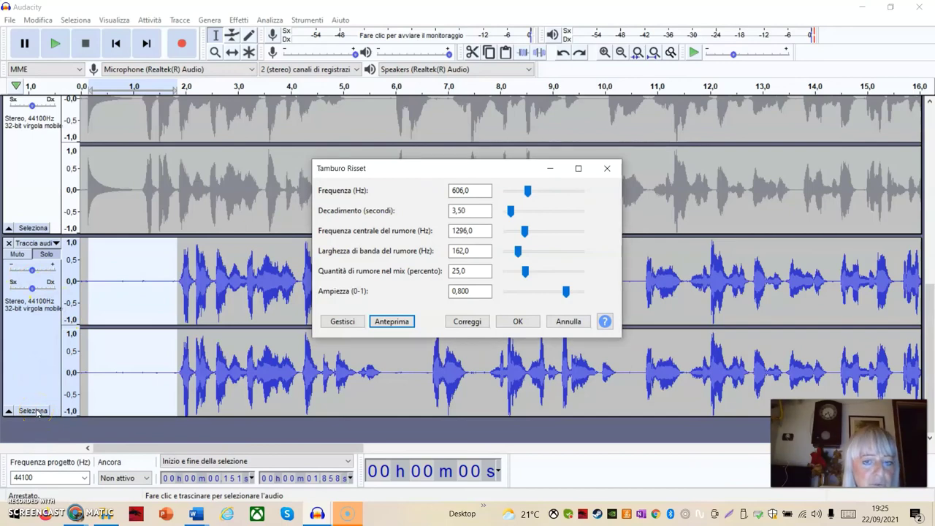
click(528, 325)
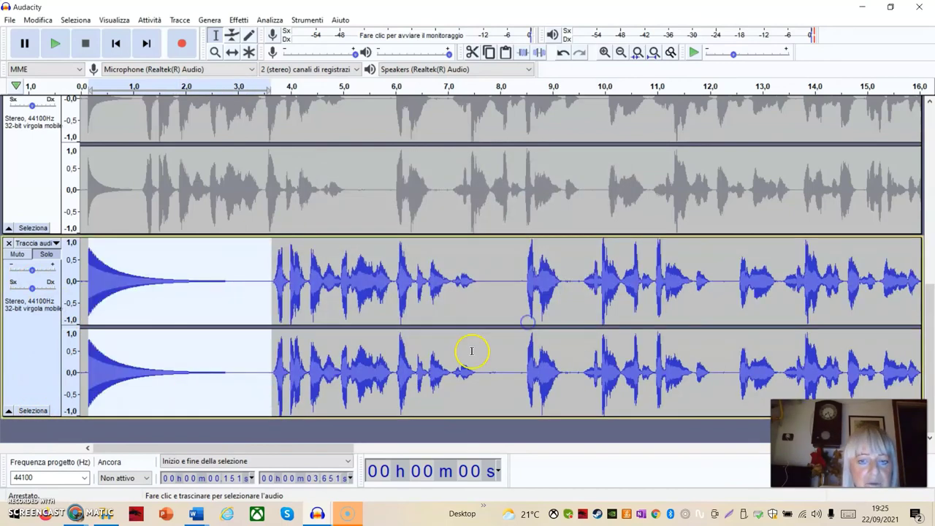
Step: Select the entire Tamburo Risset track, play it from the start, and stop playback after the voice begins
click(26, 412)
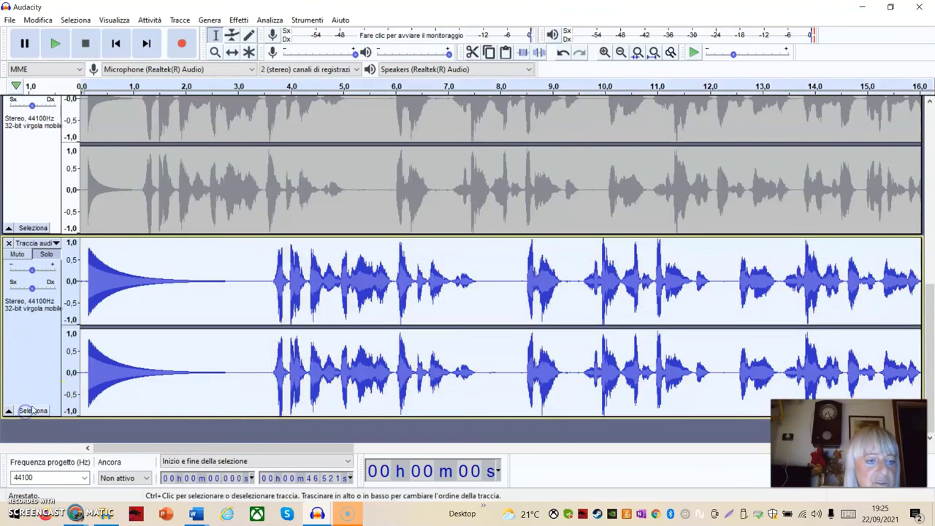
click(56, 47)
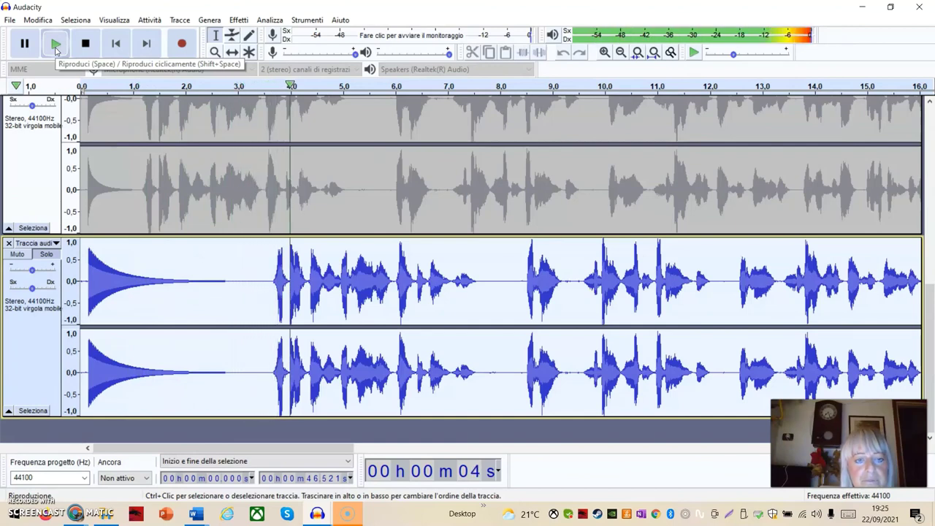
click(94, 46)
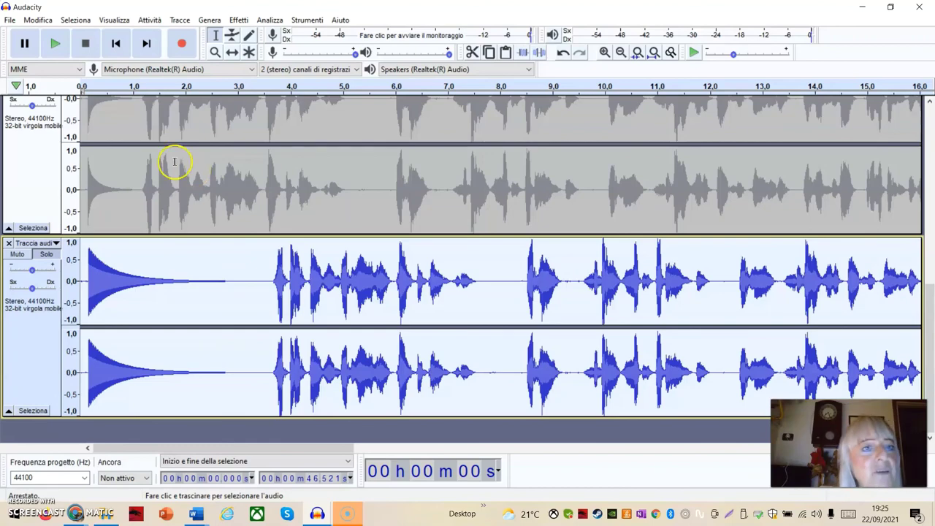
scroll(269, 184, up, 10)
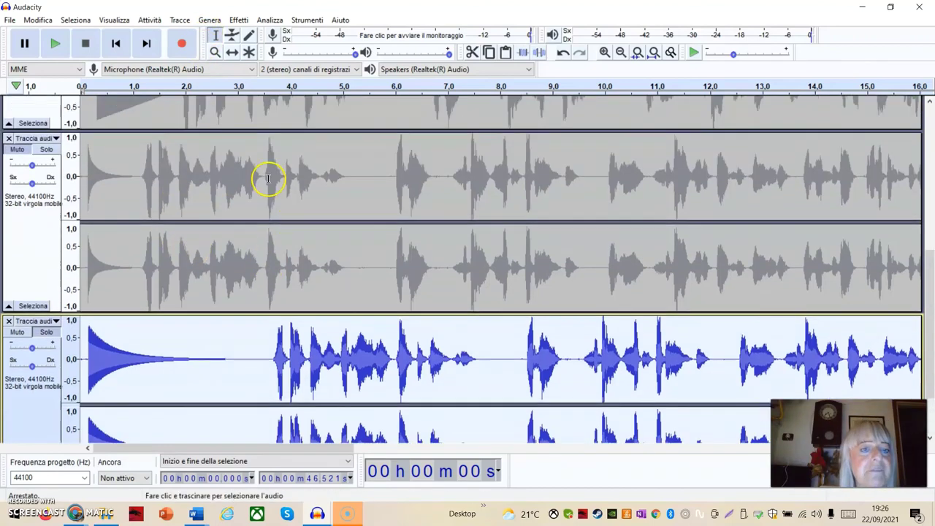